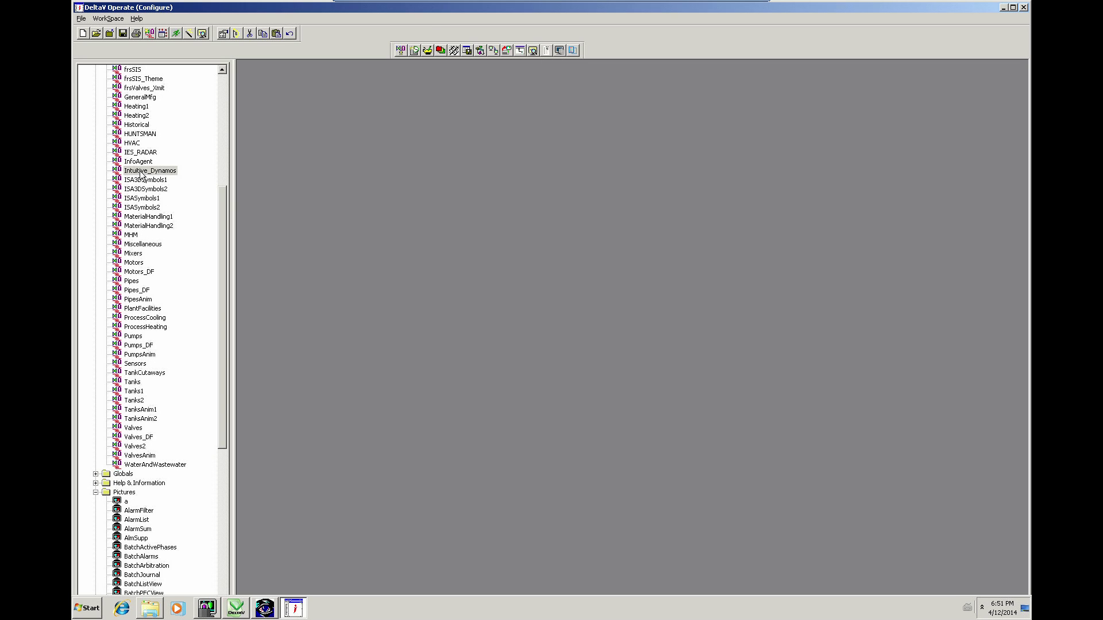
Step: Open the DYNAMO_DEMO picture and expand its object list
left_click_drag(222, 426, 232, 523)
double_click(138, 446)
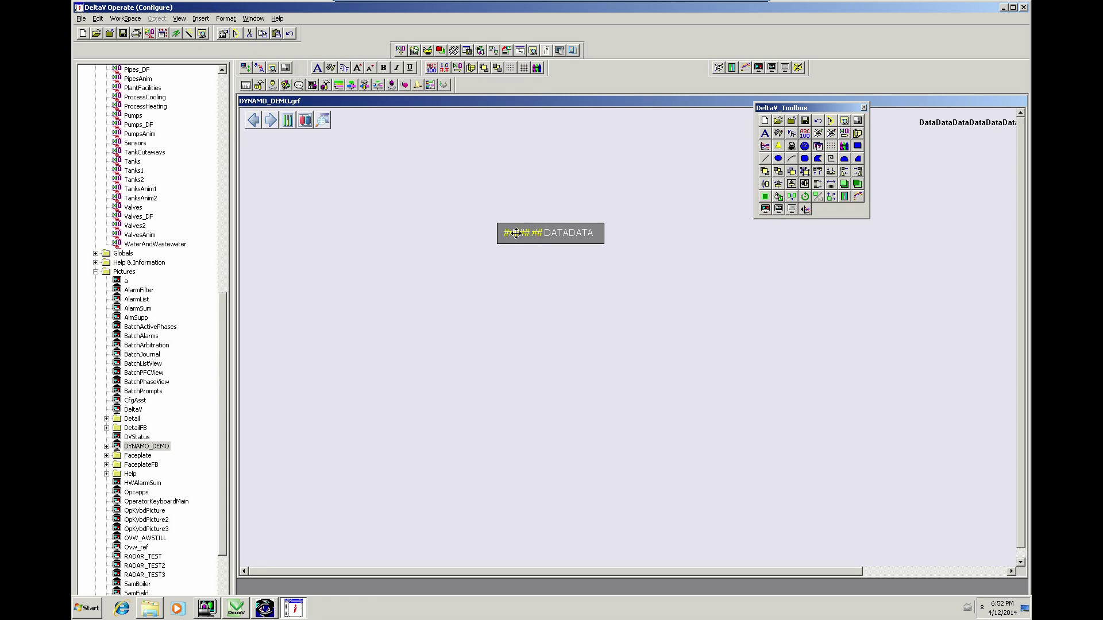
left_click(106, 446)
Step: Select the DATADATA and ##### datalinks, then view module ANALOG_1_1 in Exploring DeltaV
left_click(553, 234)
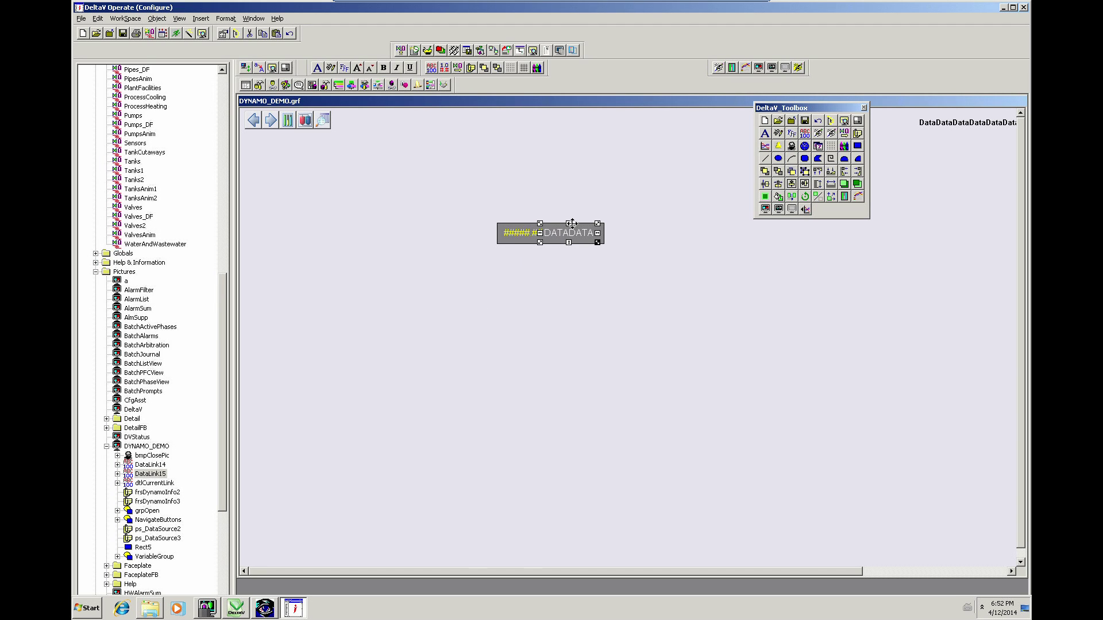
left_click(510, 233)
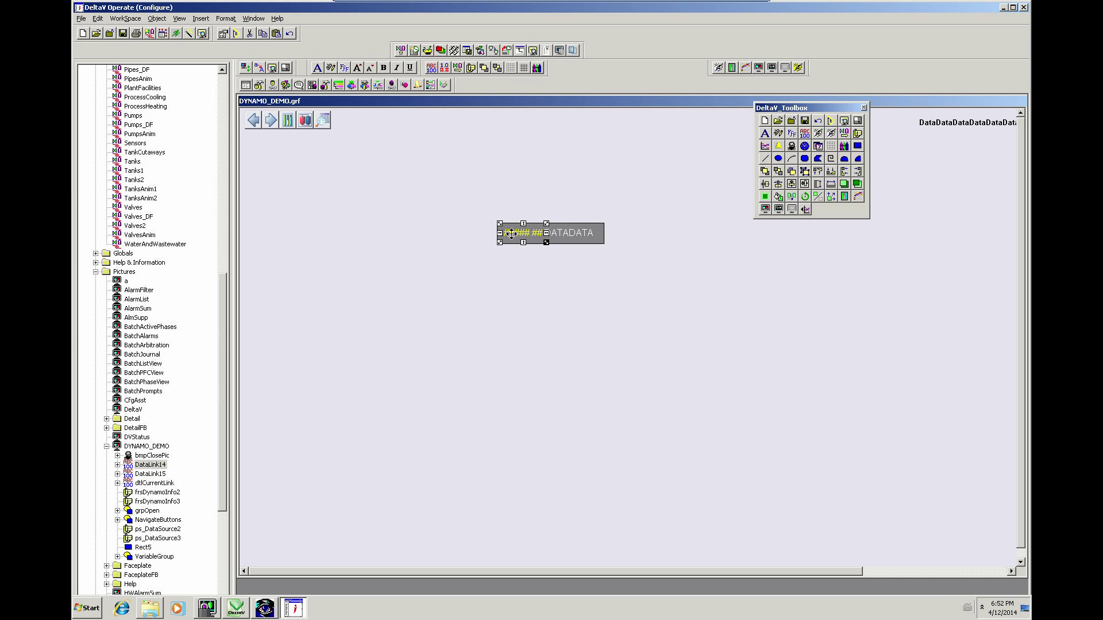
left_click(236, 607)
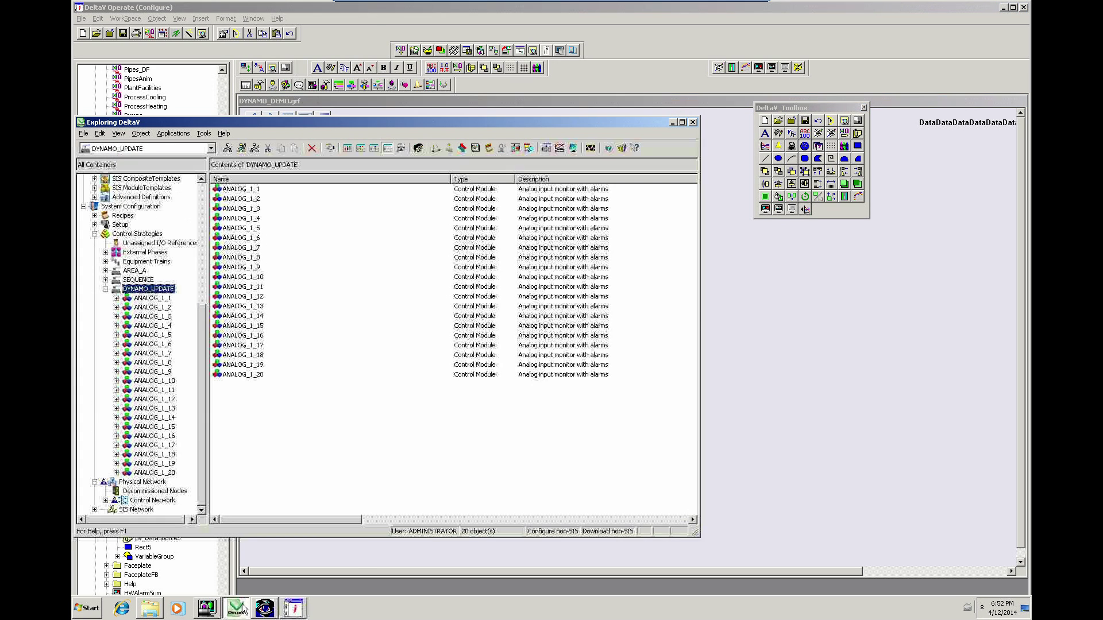
double_click(236, 191)
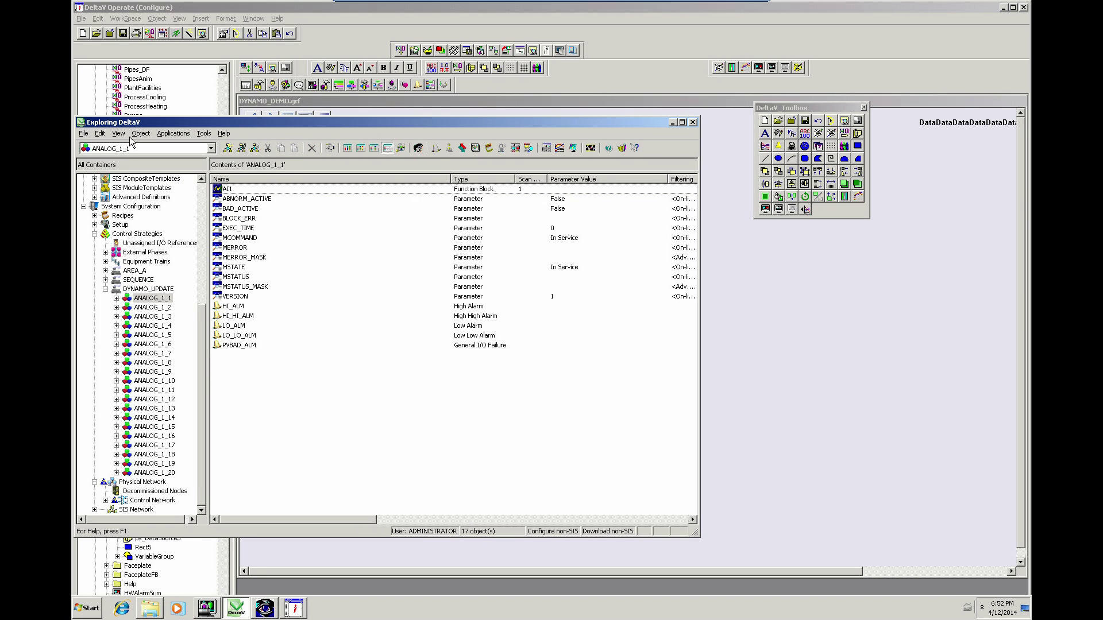
Step: Inspect the ##### and DATADATA datalinks and the background rectangle on DYNAMO_DEMO
left_click(736, 382)
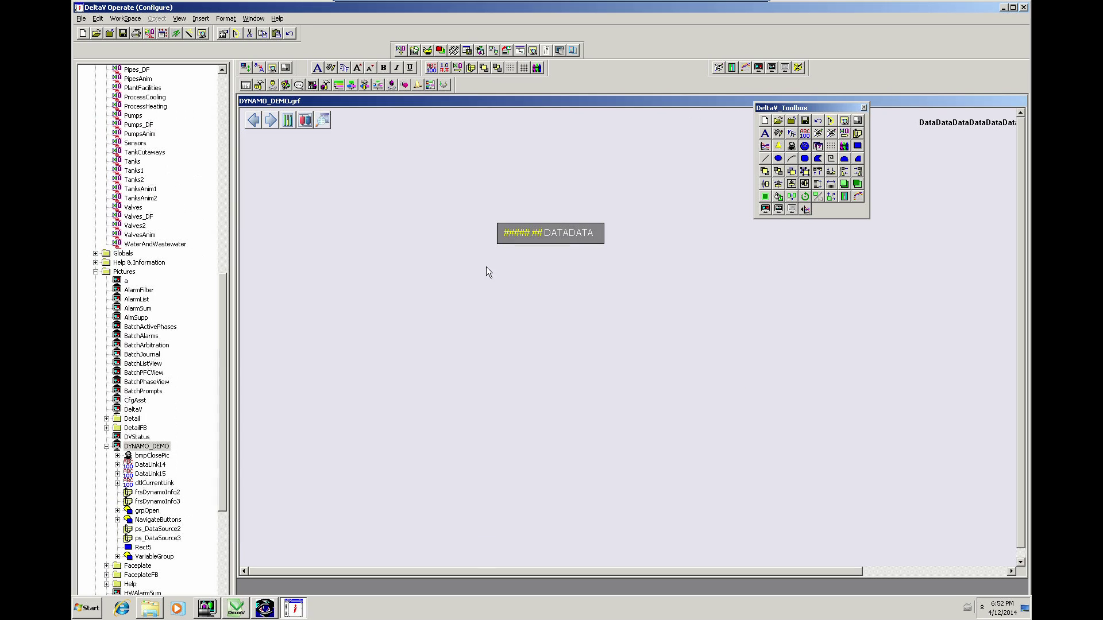
left_click(515, 232)
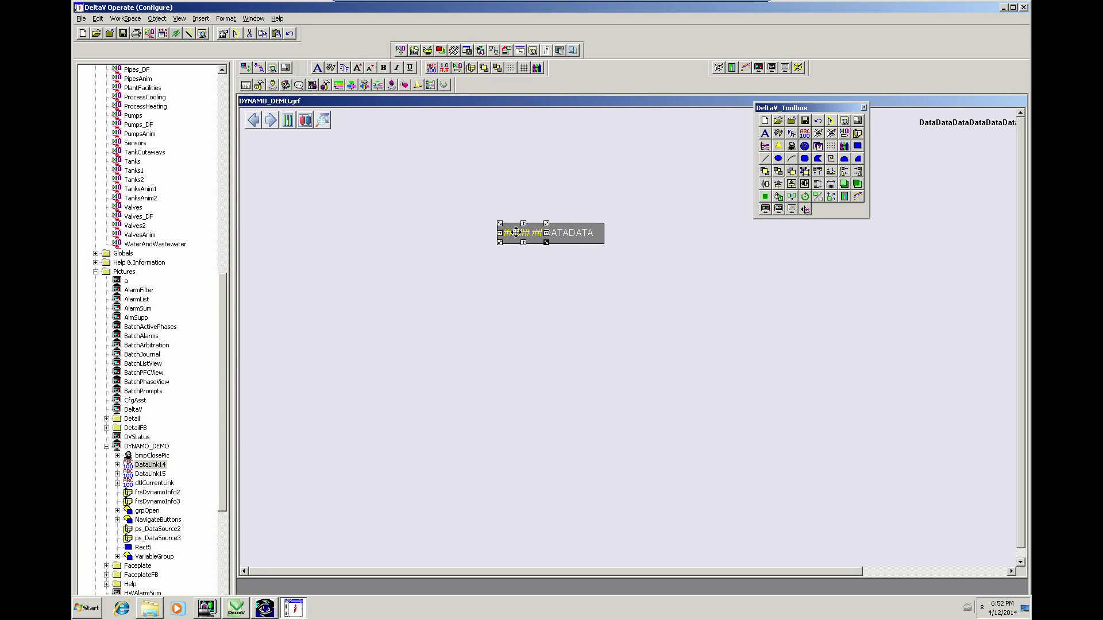
left_click(569, 232)
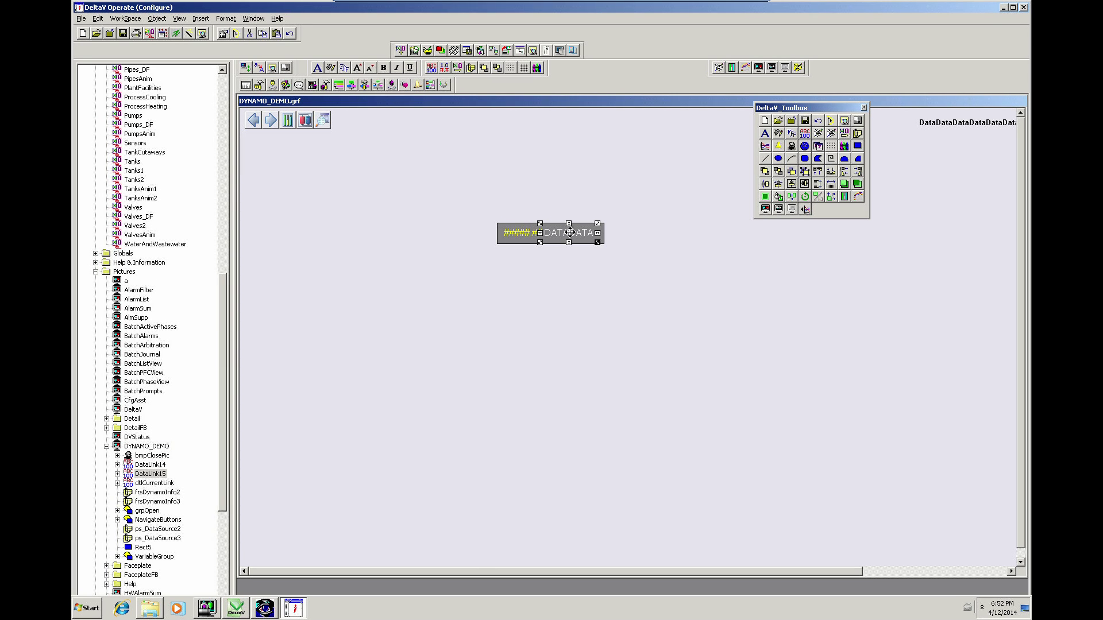
left_click(502, 243)
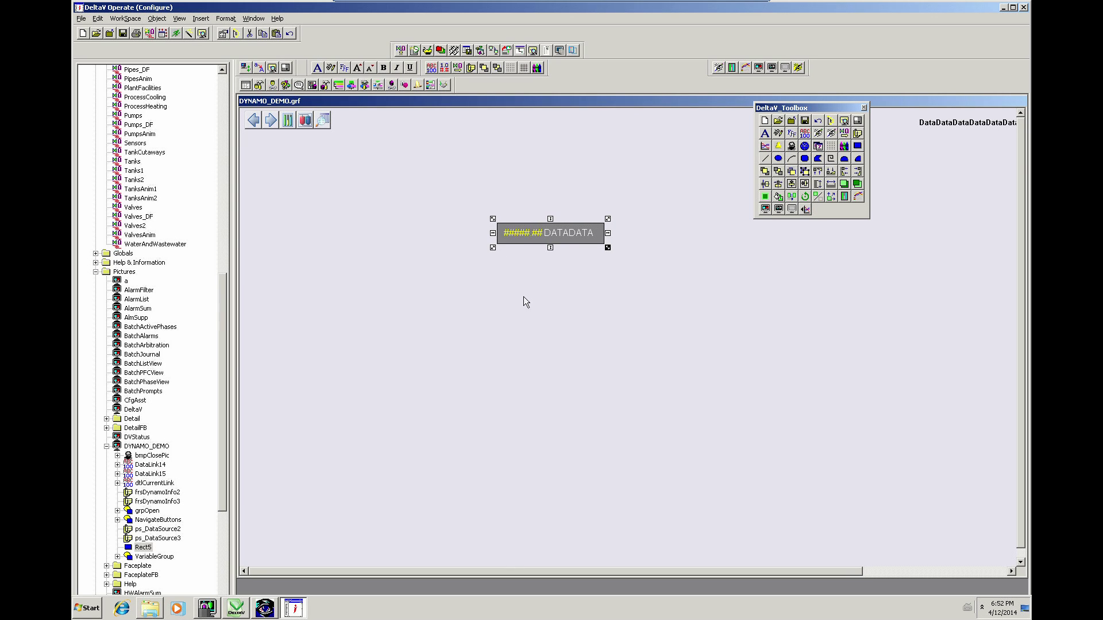
left_click(566, 296)
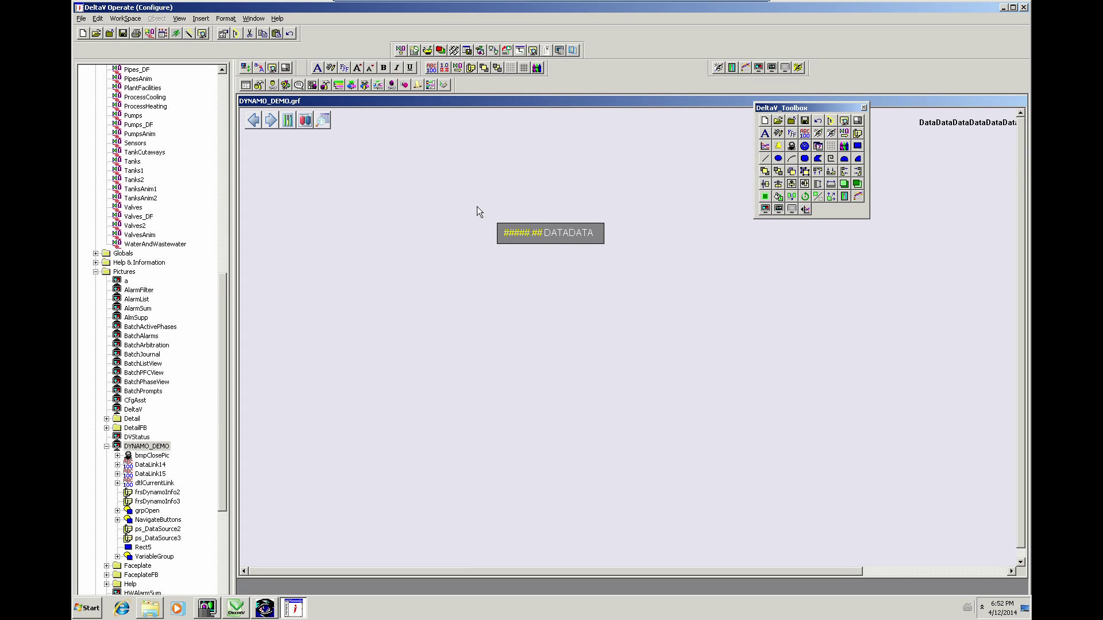
Step: Select the whole datalink display and open Intuitive_Dynamos.fds from the recent files
left_click_drag(476, 205, 642, 263)
left_click(81, 18)
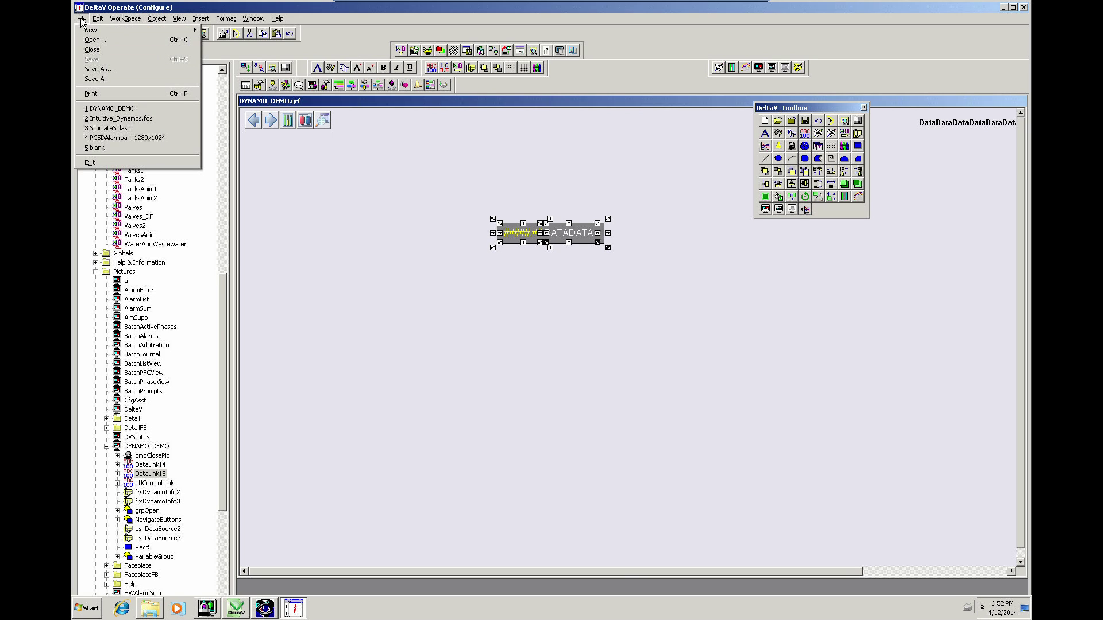
left_click(105, 119)
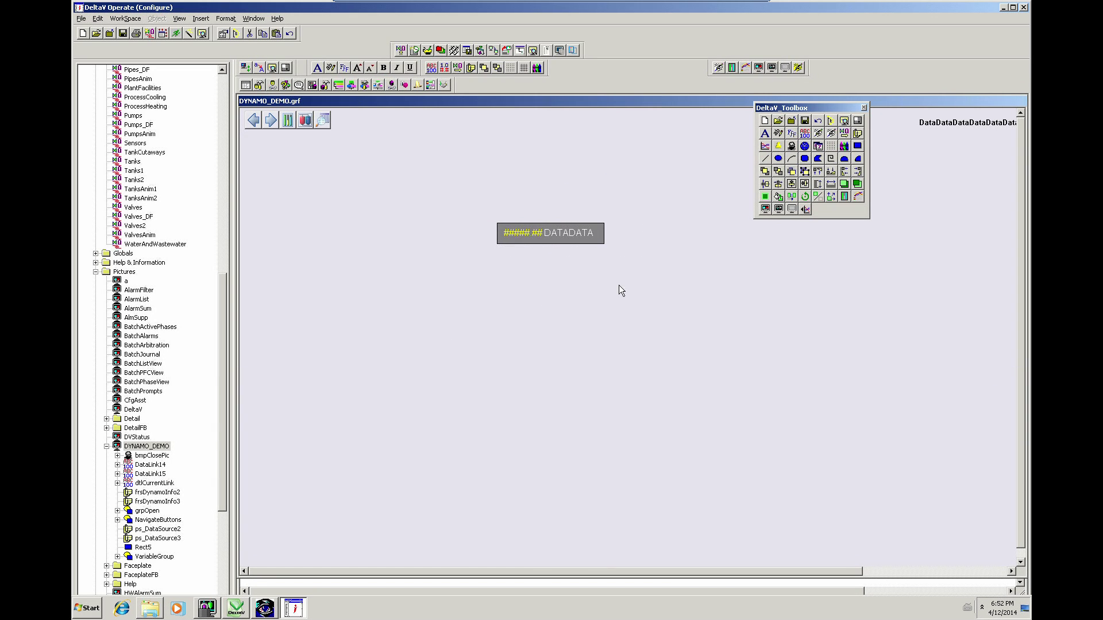
Step: Build the rectangle and both datalinks into dynamo SIMPLE_ANALOG_, version 1.0, in Intuitive_Dynamos
left_click_drag(644, 258, 482, 212)
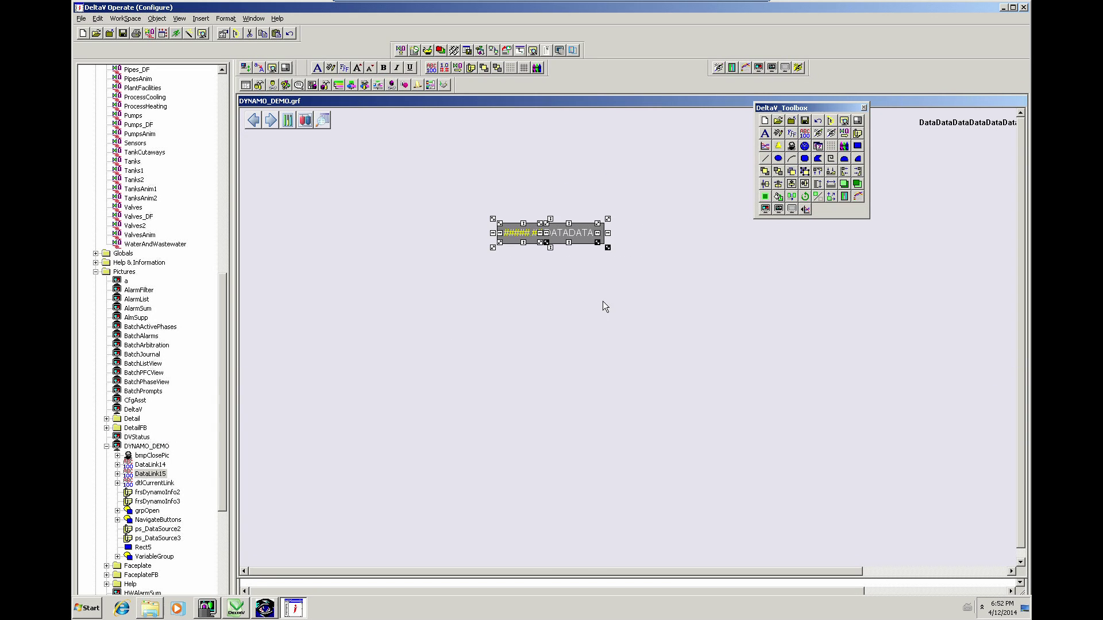
left_click(843, 133)
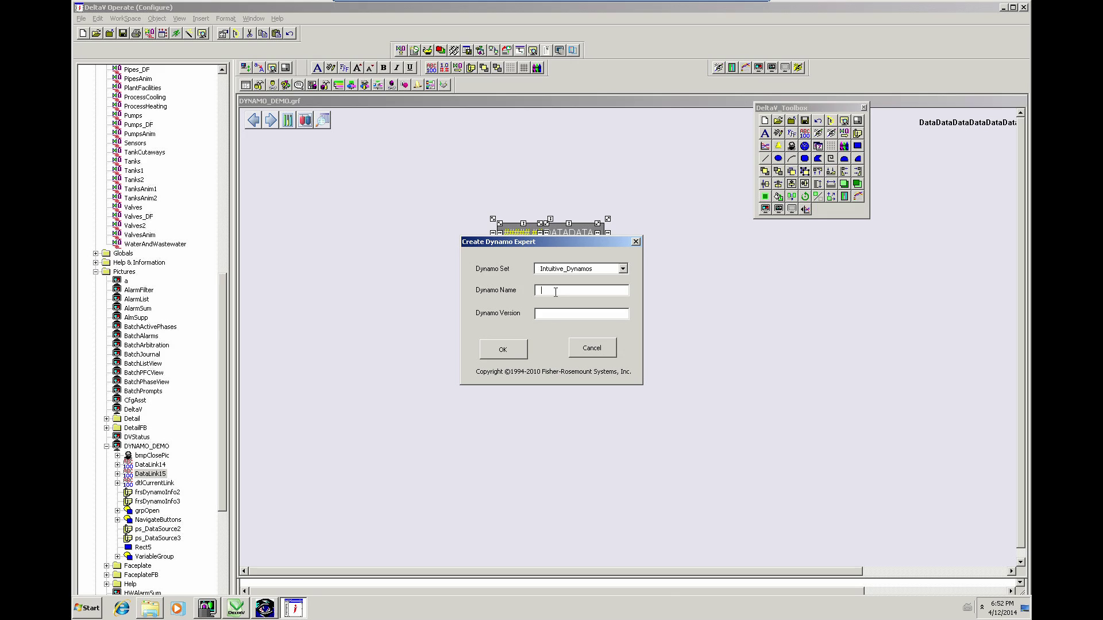
type("SIMPLE_ANALOG")
left_click(554, 313)
type("1.0")
left_click(503, 350)
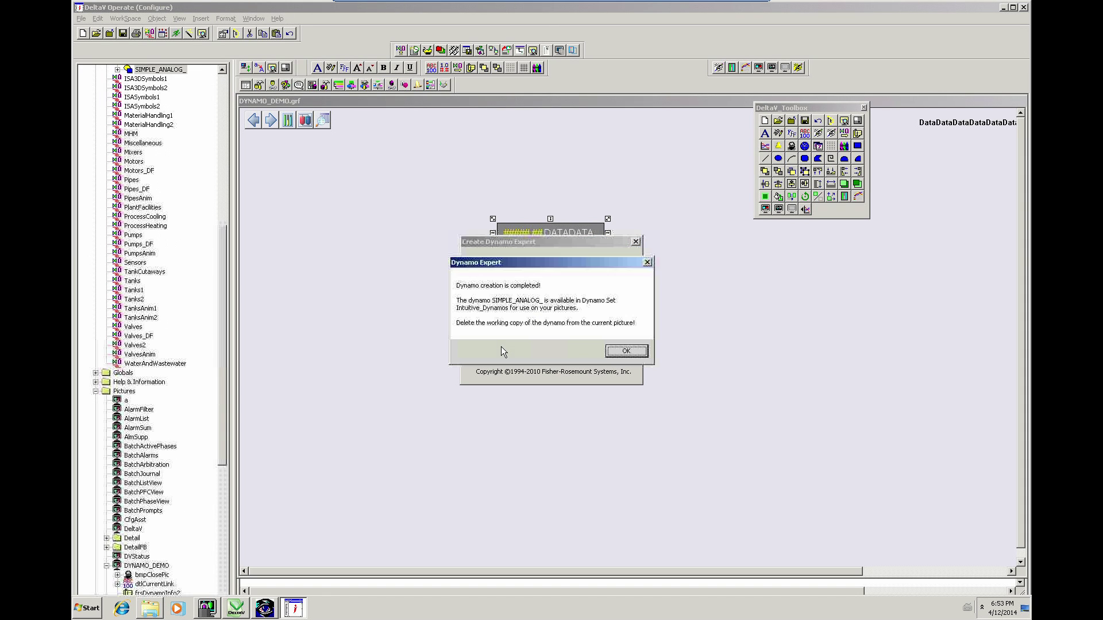
left_click(611, 352)
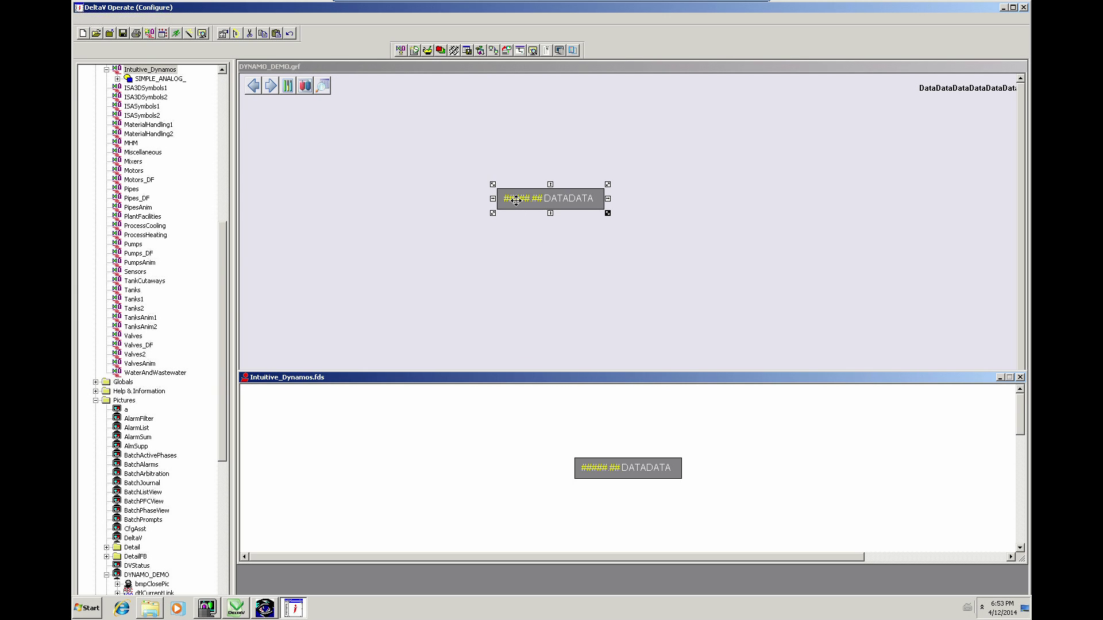
Step: Delete the working copy and place a SIMPLE_ANALOG_ dynamo linked to ANALOG_1_1
key("Delete")
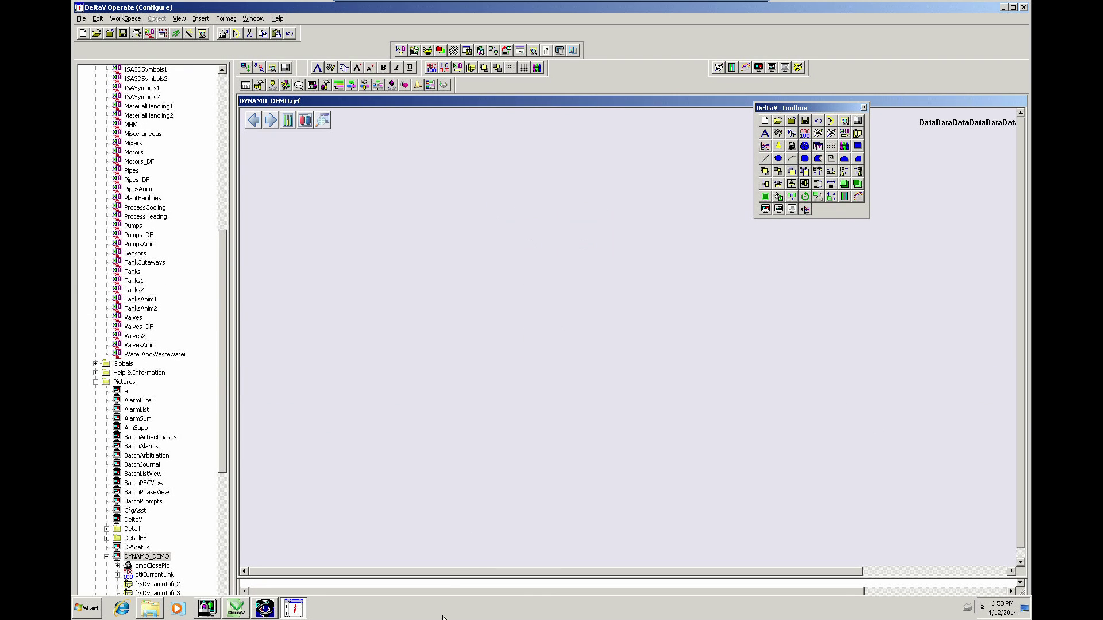
left_click(451, 584)
left_click_drag(606, 470, 512, 227)
double_click(510, 276)
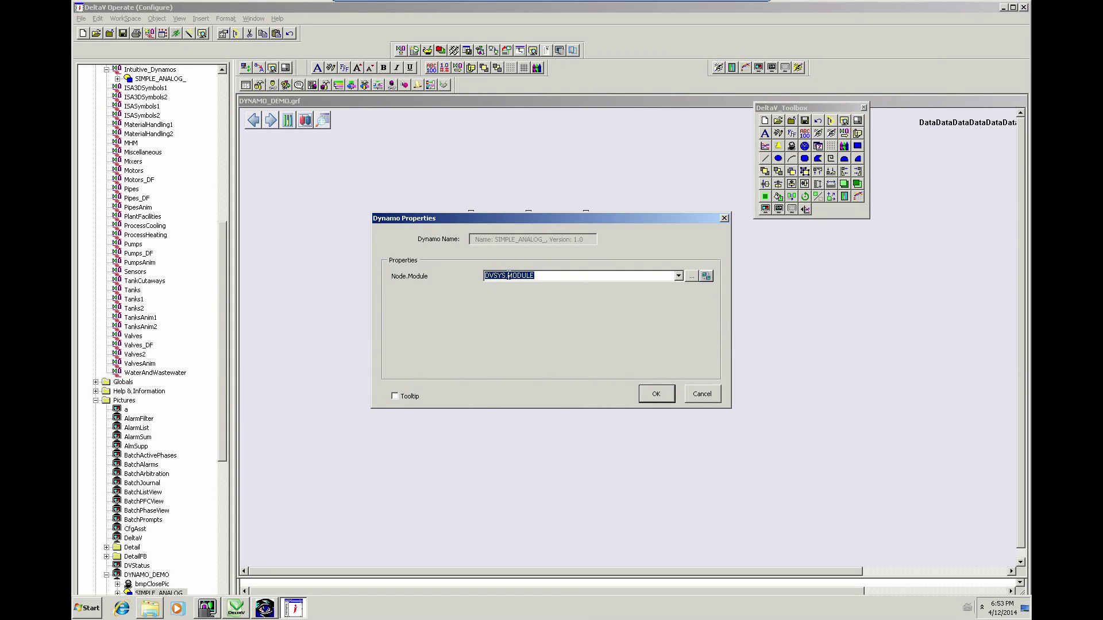
left_click_drag(510, 276, 561, 279)
type("ANALOG_1_1")
left_click(656, 394)
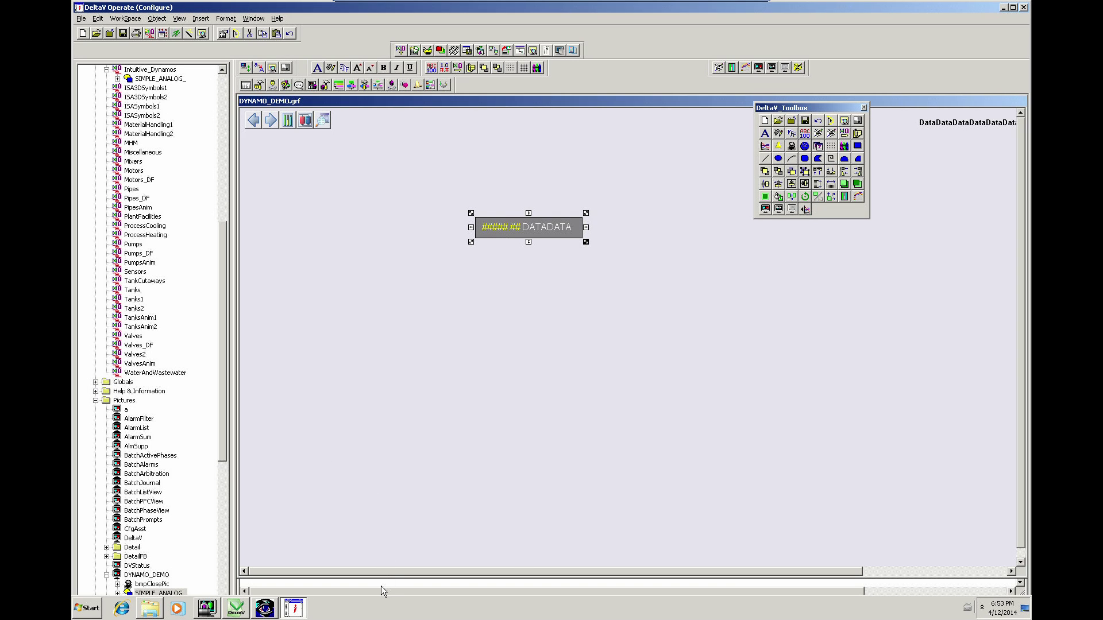
Step: Place a second SIMPLE_ANALOG_ dynamo below, linked to ANALOG_1_2
left_click(380, 584)
left_click_drag(594, 463, 567, 277)
double_click(514, 277)
left_click(507, 276)
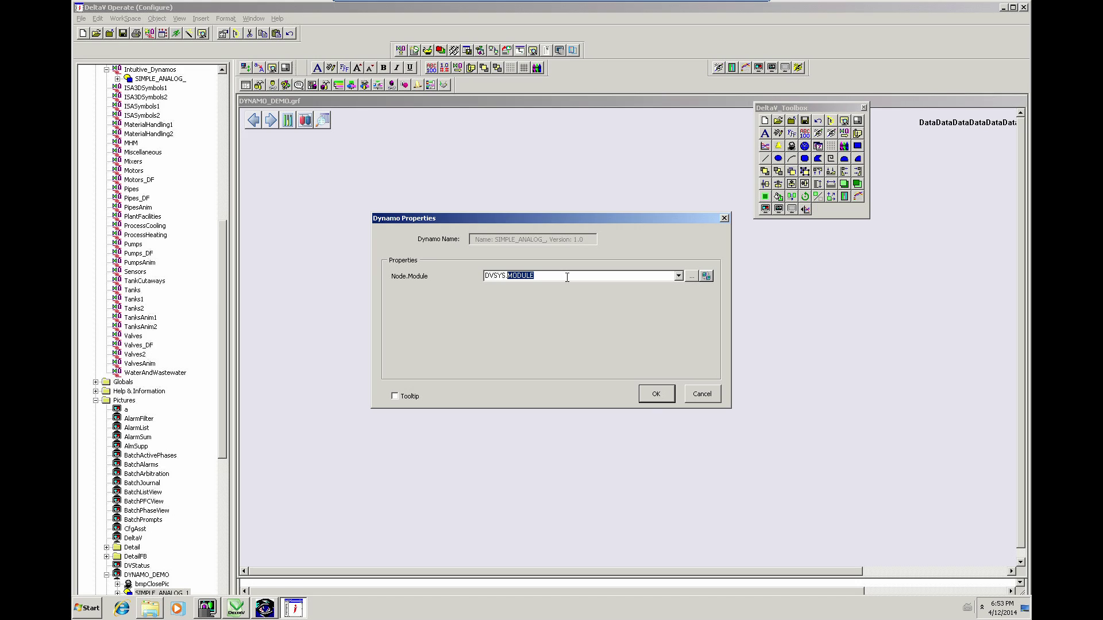
type("ANALOG_1_2")
left_click(655, 402)
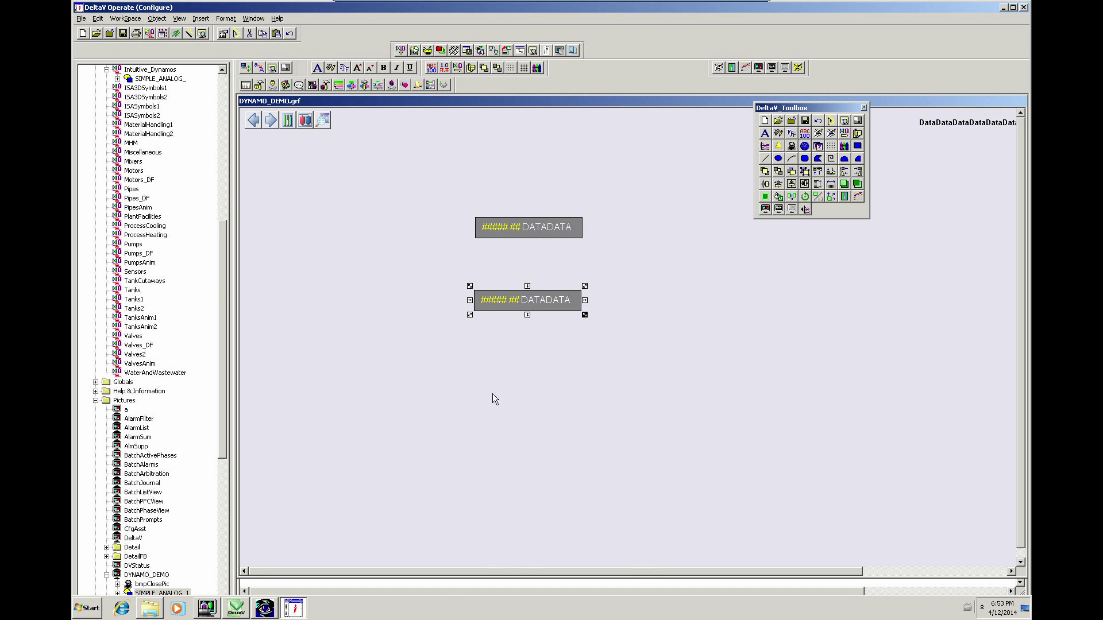
Step: Place a third SIMPLE_ANALOG_ dynamo lower down, linked to ANALOG_1_3
left_click(443, 581)
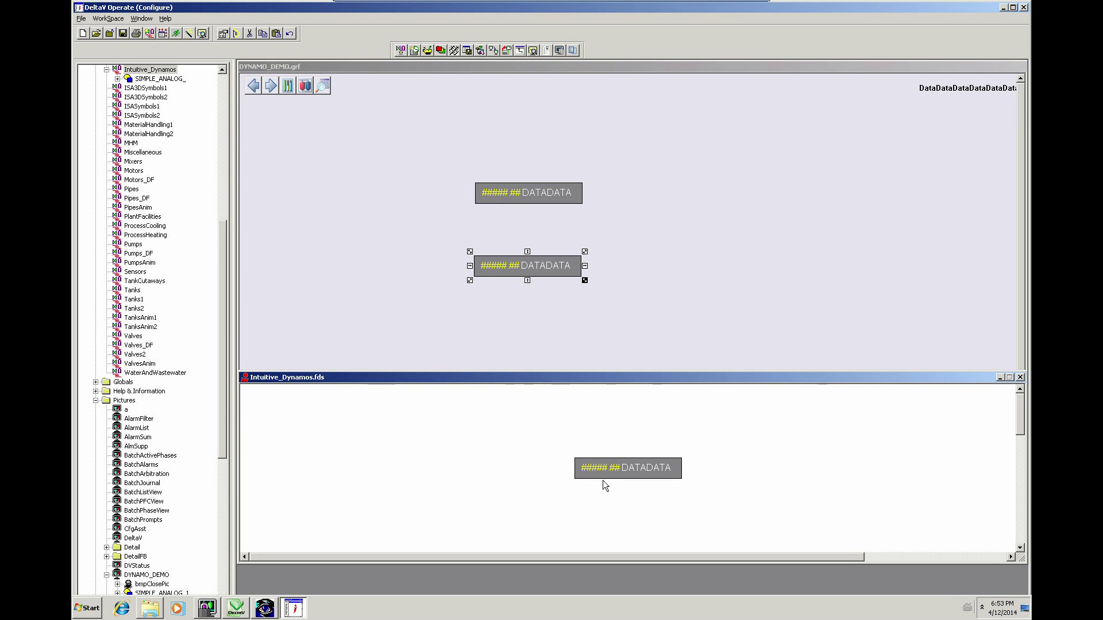
left_click_drag(594, 431, 505, 389)
double_click(514, 280)
left_click_drag(507, 278, 572, 278)
type("ANALOG")
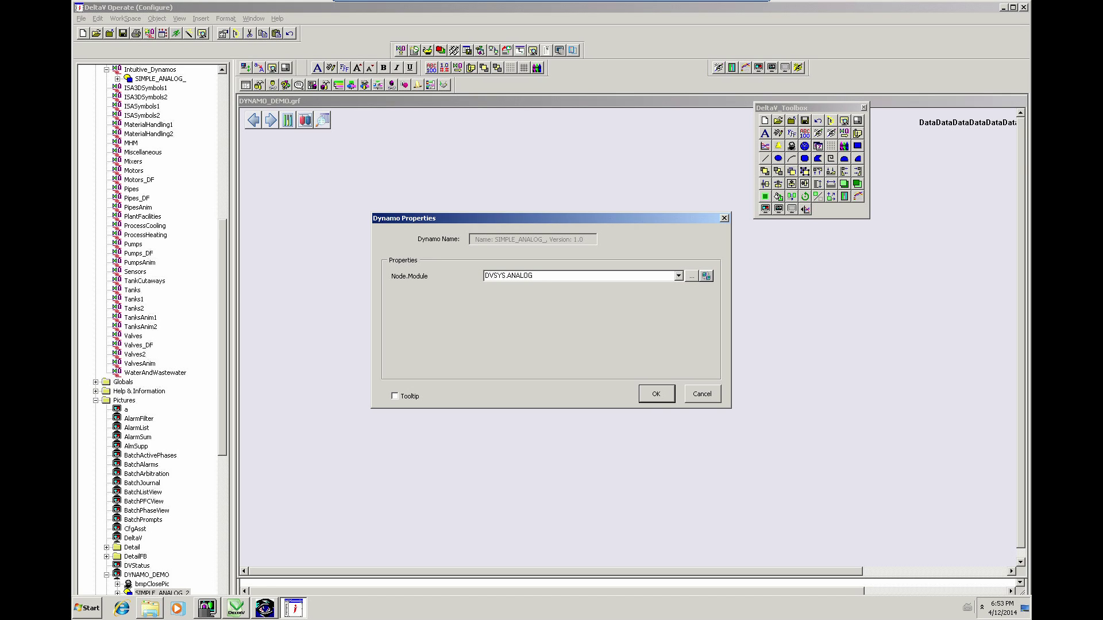
type("_1_3")
left_click(653, 395)
left_click(329, 423)
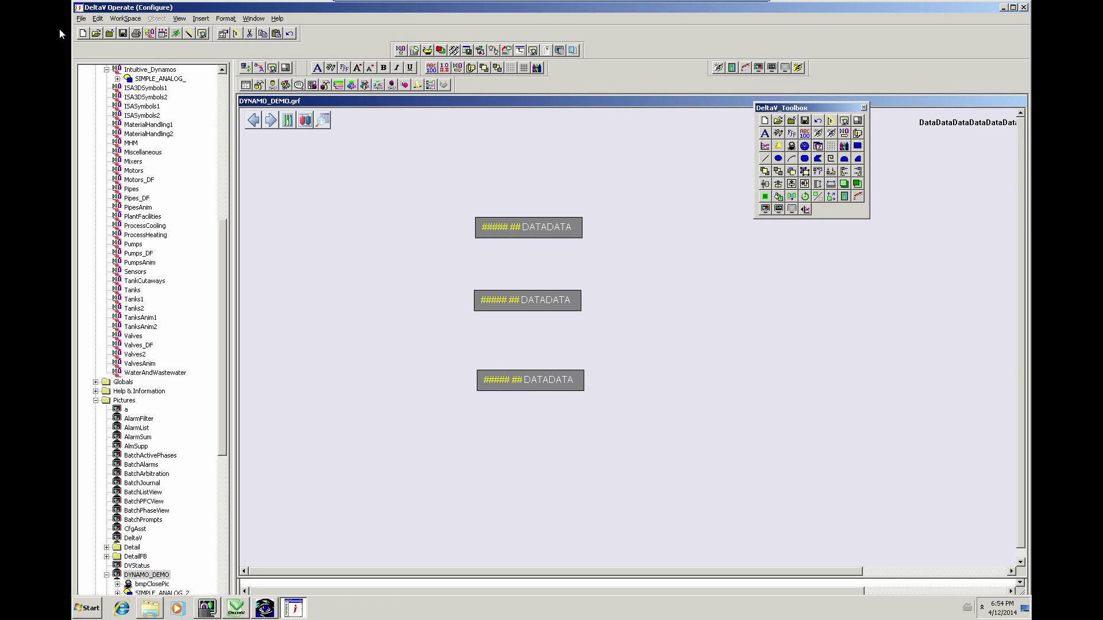
Step: Save the picture as DYNAMO_DEMO_2 and delete the top dynamo
left_click(81, 19)
left_click(102, 71)
left_click(555, 356)
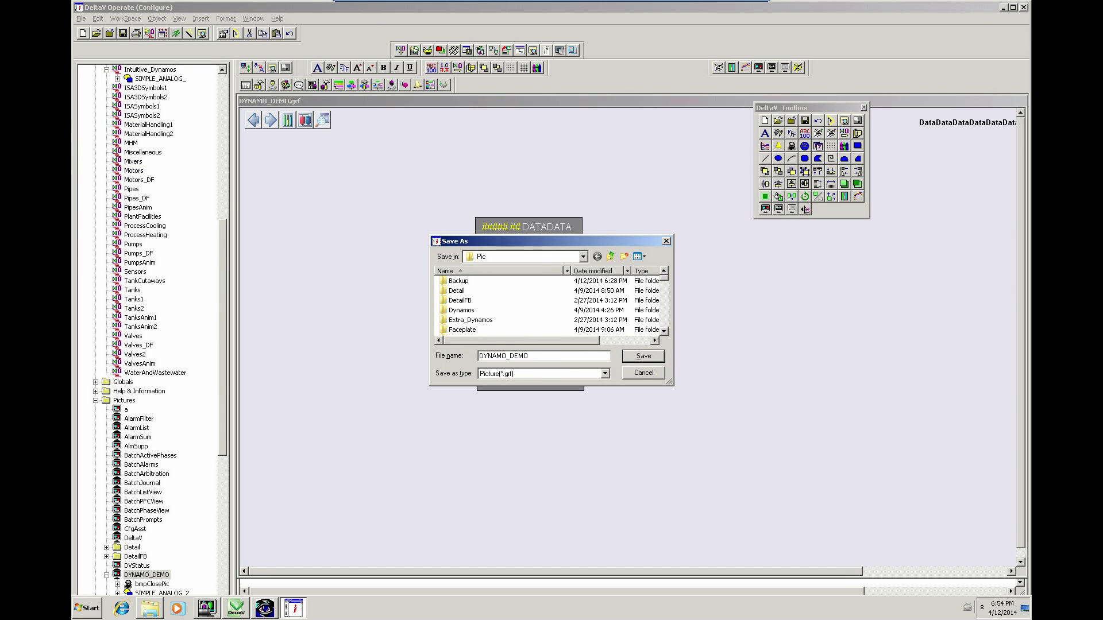
type("_2")
left_click(642, 356)
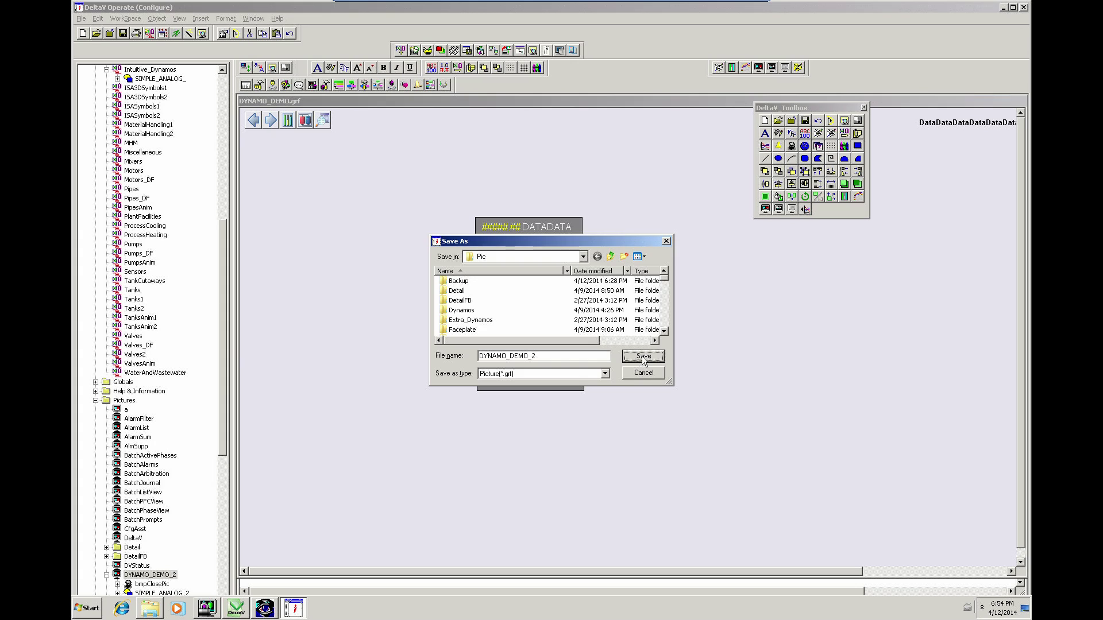
left_click(510, 233)
key("Delete")
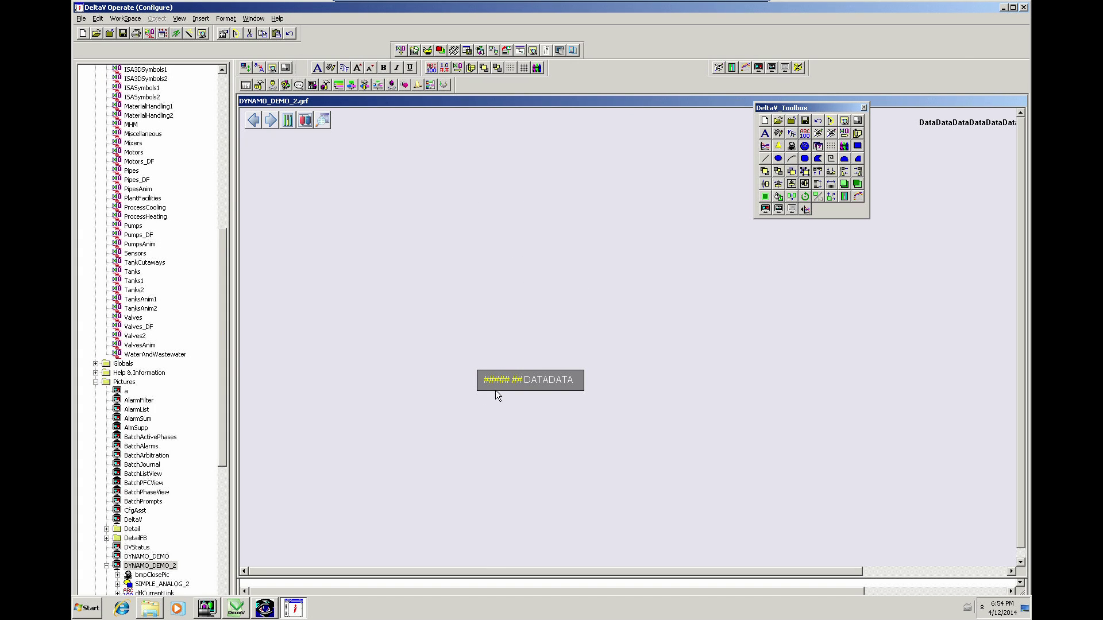
Step: Delete the leftover DATADATA object and place a SIMPLE_ANALOG dynamo linked to ANALOG_1_4
left_click(495, 387)
key("Delete")
left_click(486, 584)
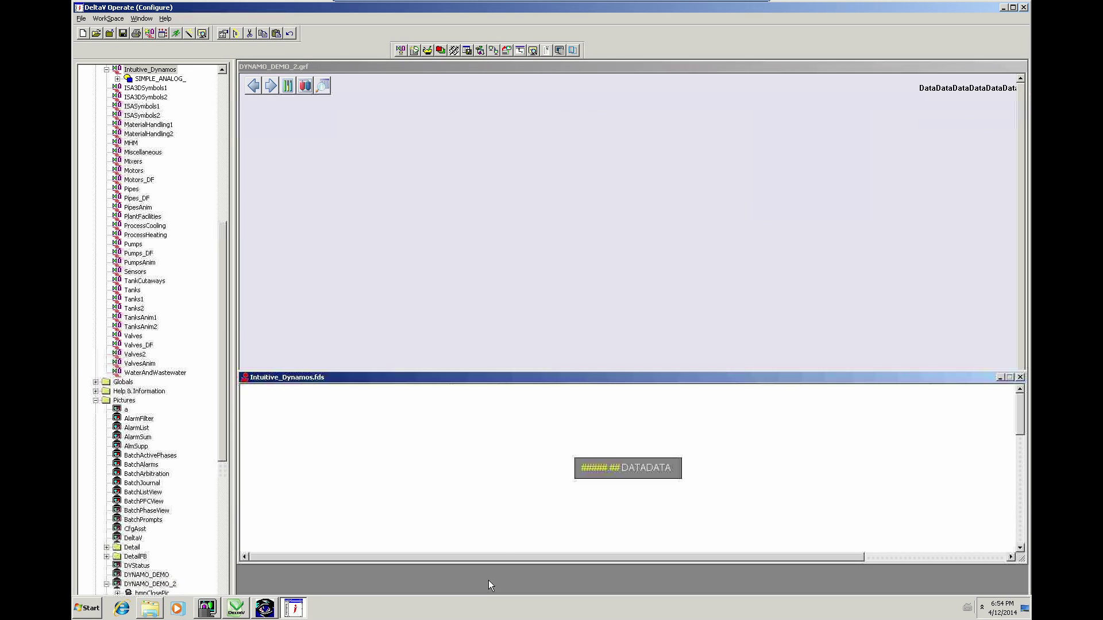
left_click_drag(609, 457, 507, 206)
double_click(509, 276)
left_click(509, 276)
double_click(546, 275)
type("ANALOG_1_4")
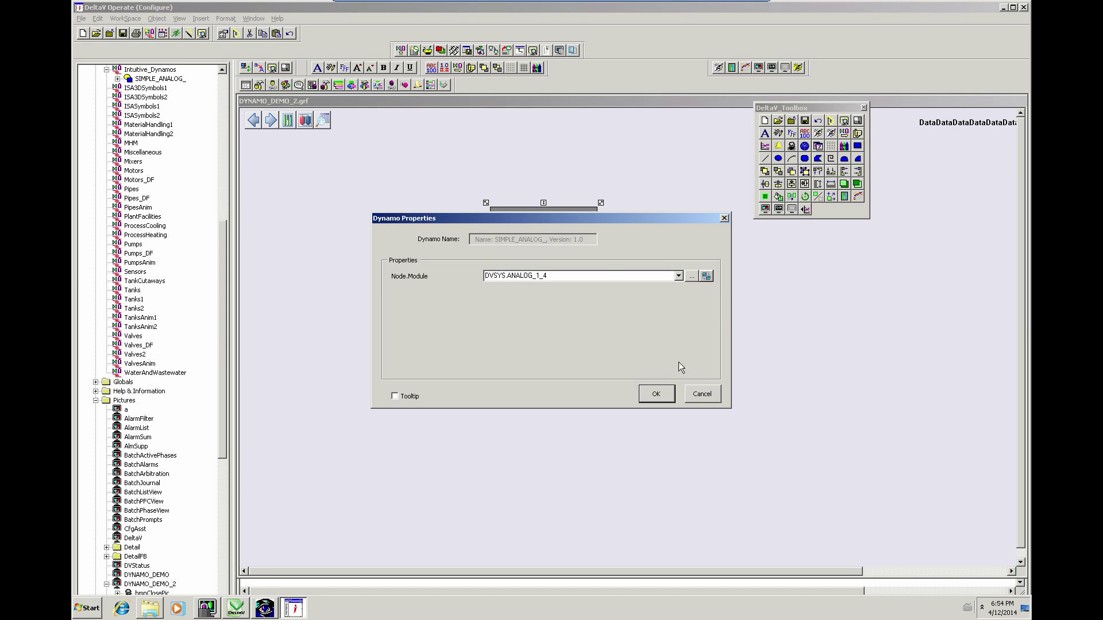
left_click(658, 395)
Step: Place a second SIMPLE_ANALOG dynamo below, linked to DVSYS.ANALOG_1_5
left_click(516, 583)
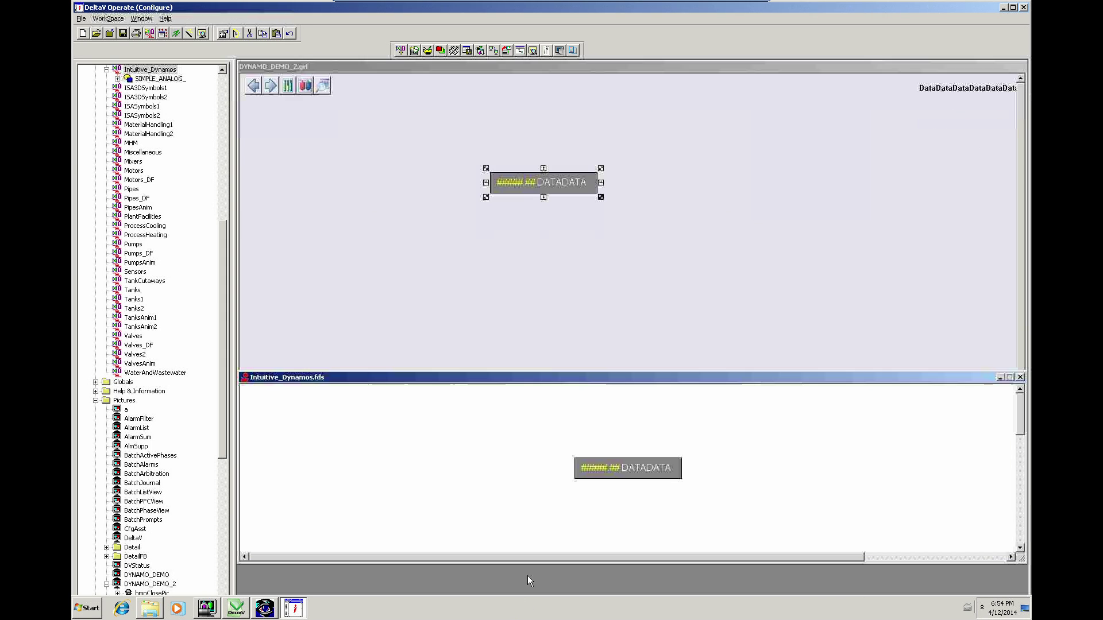
left_click_drag(592, 466, 518, 304)
type("DVSYS")
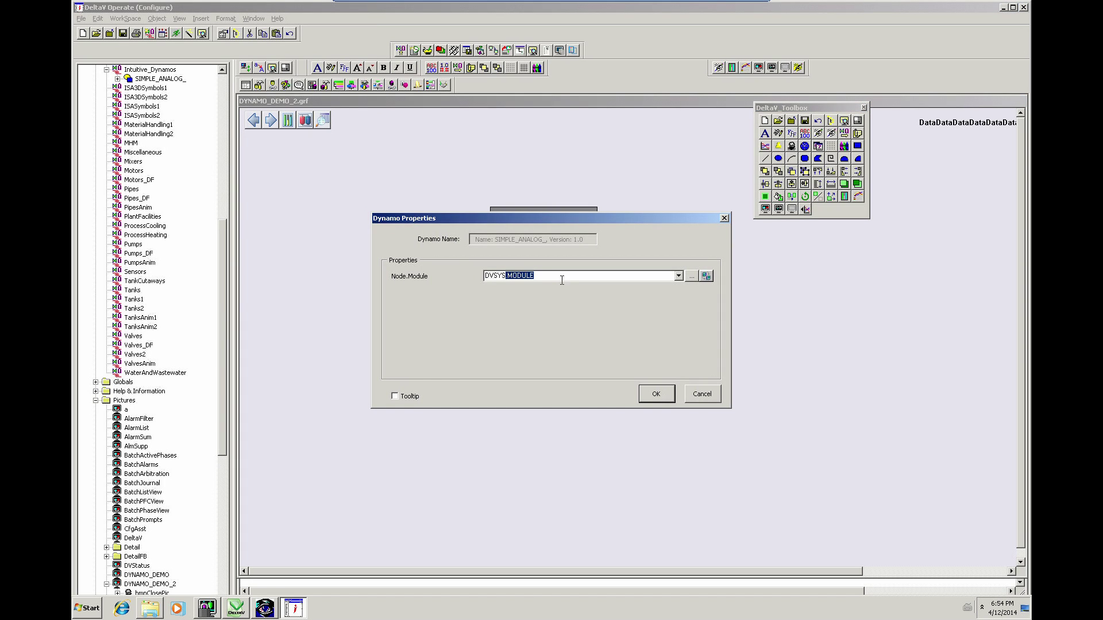
key("Delete")
type(".ANALOG_1_5")
left_click(657, 395)
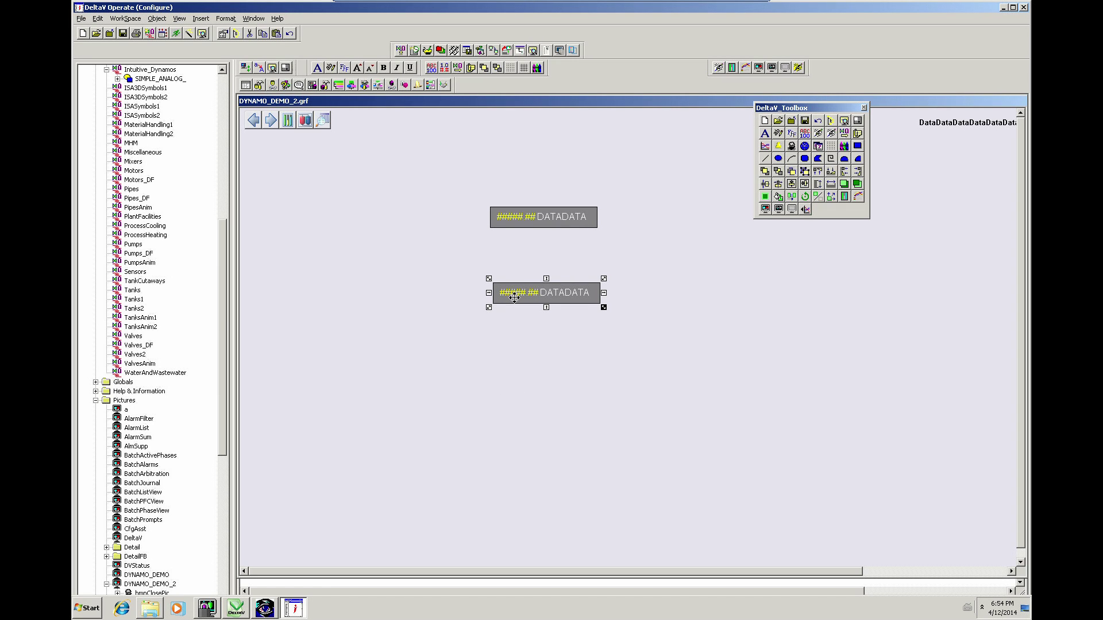
key("ctrl+d")
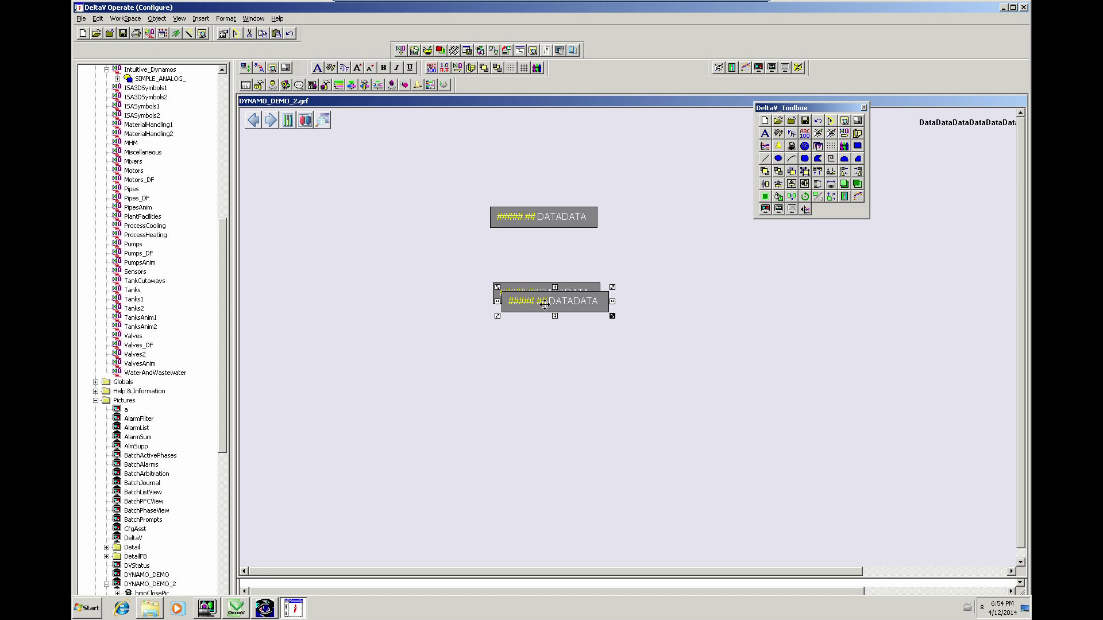
key("Delete")
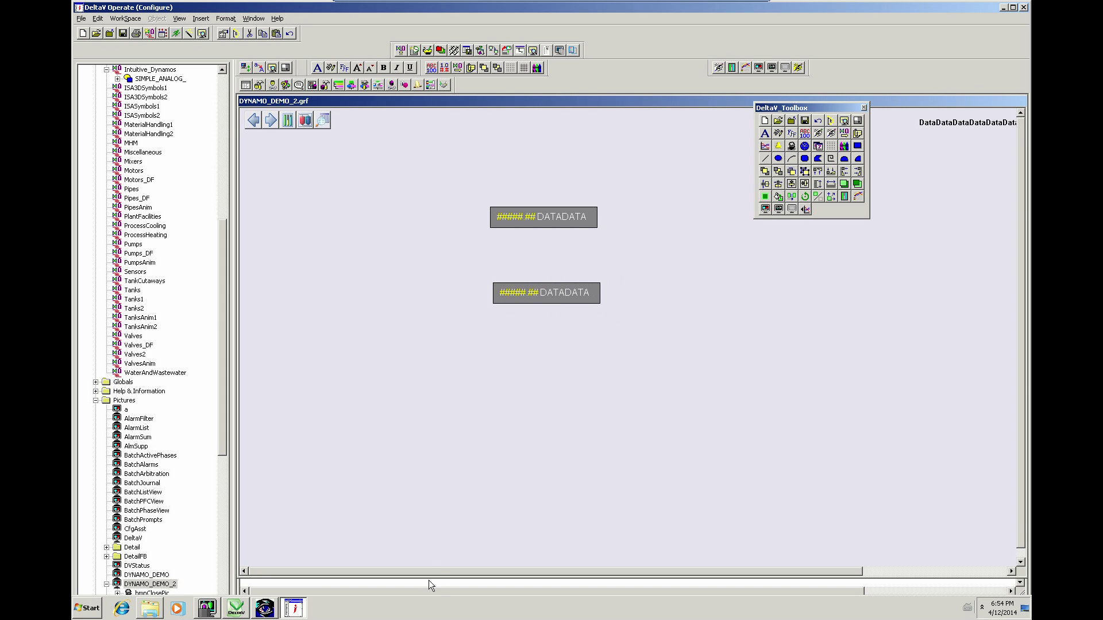
Step: Place a third SIMPLE_ANALOG dynamo below the others, linked to DVSYS.ANALOG_1_6
left_click(426, 584)
left_click_drag(606, 473, 521, 371)
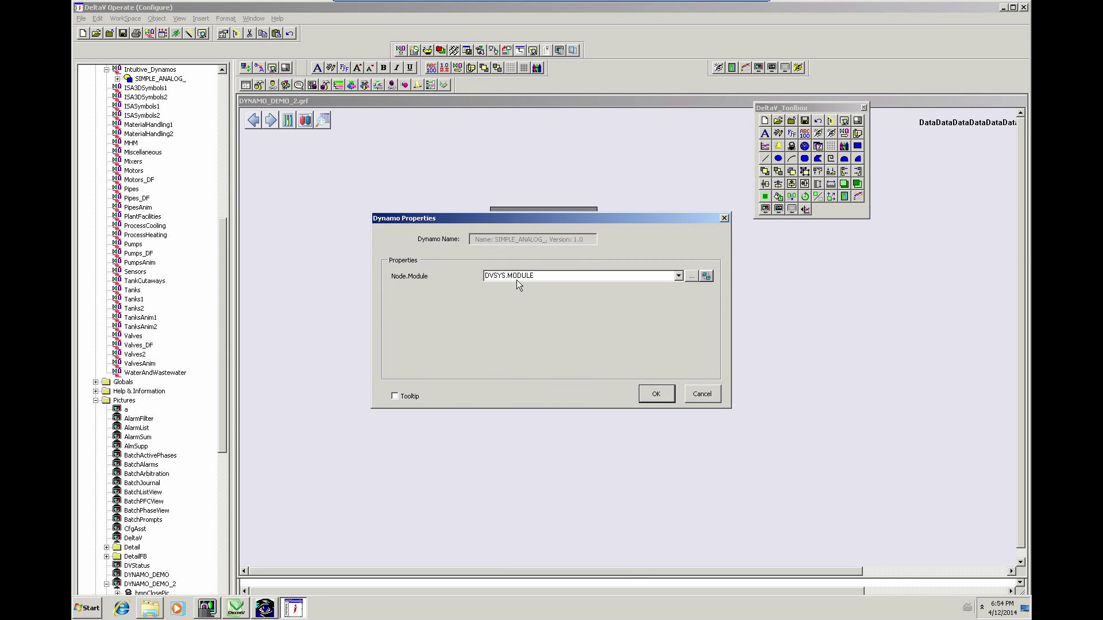
left_click(508, 277)
left_click(560, 277, "shift")
type("ANALOG_1_6")
left_click(656, 395)
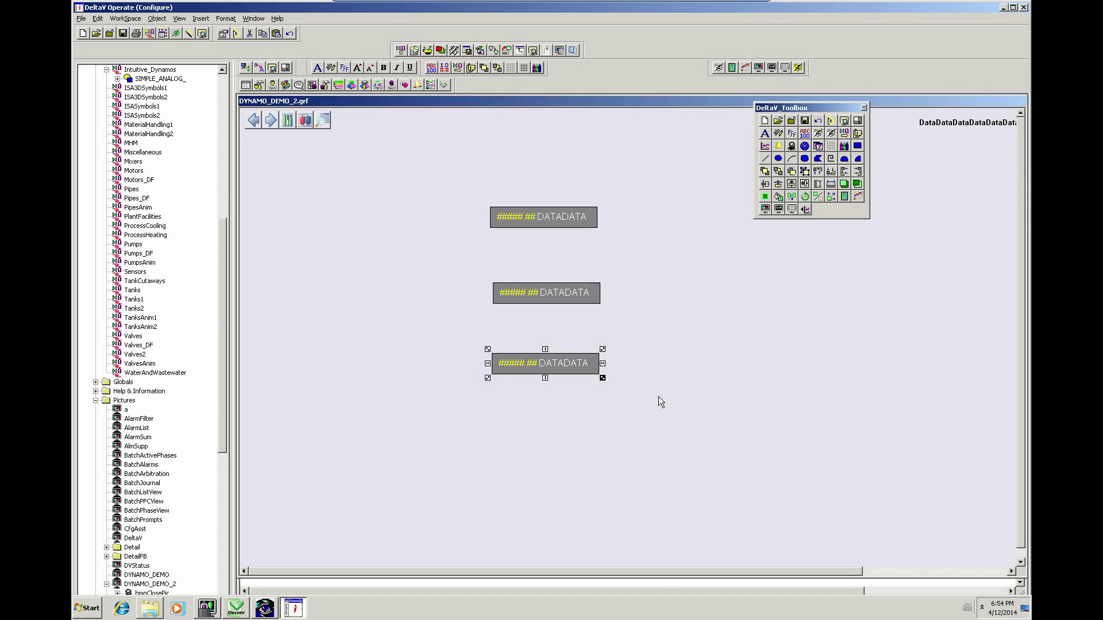
Step: Deselect the third dynamo and switch DYNAMO_DEMO_2 to Run mode with Ctrl+W
left_click(608, 461)
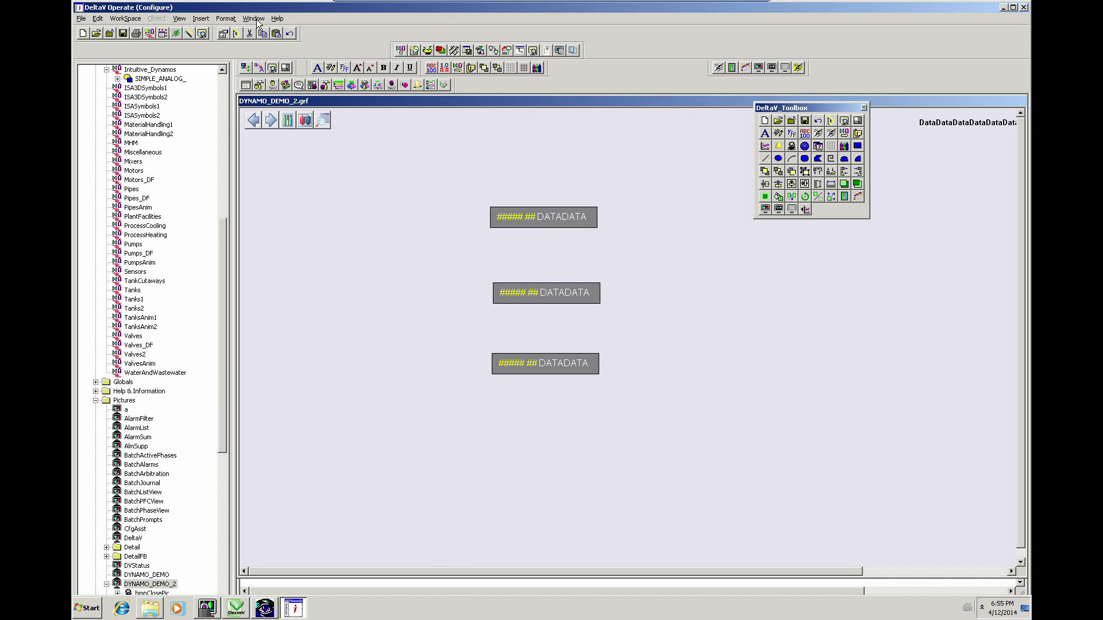
key("ctrl+w")
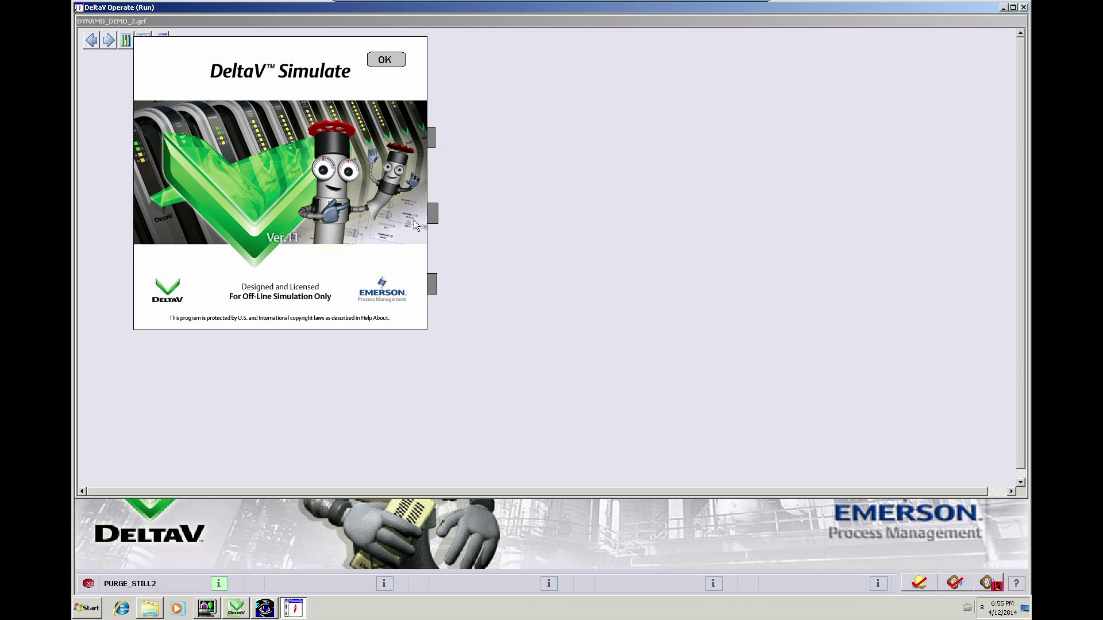
Step: Dismiss the DeltaV Simulate splash, confirm the dynamos read 0.00, and return to Configure mode
left_click(389, 59)
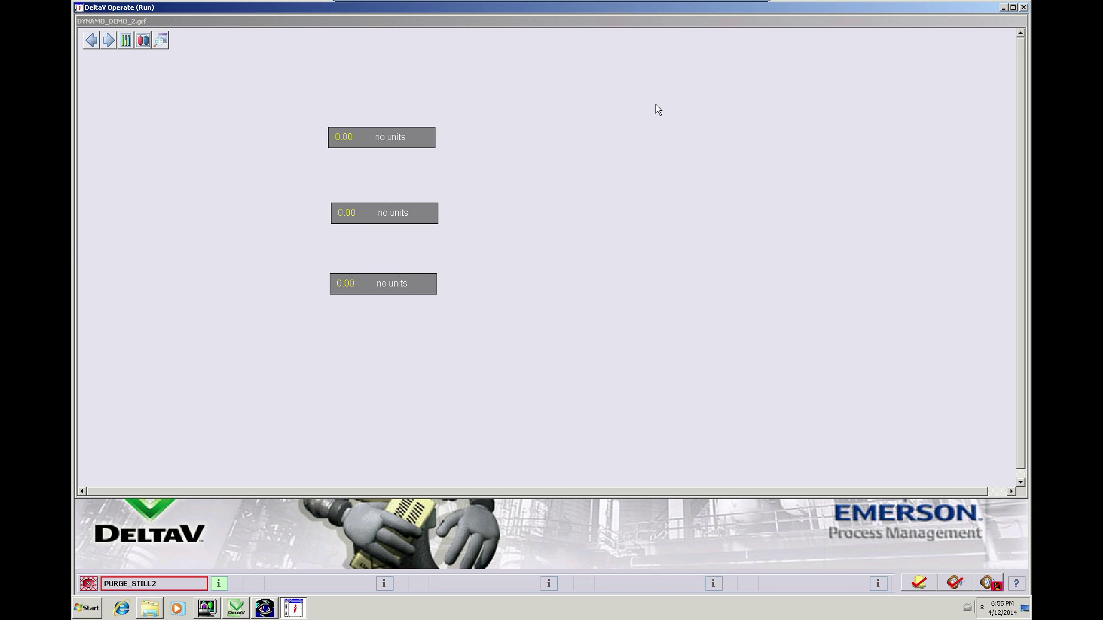
left_click(388, 427)
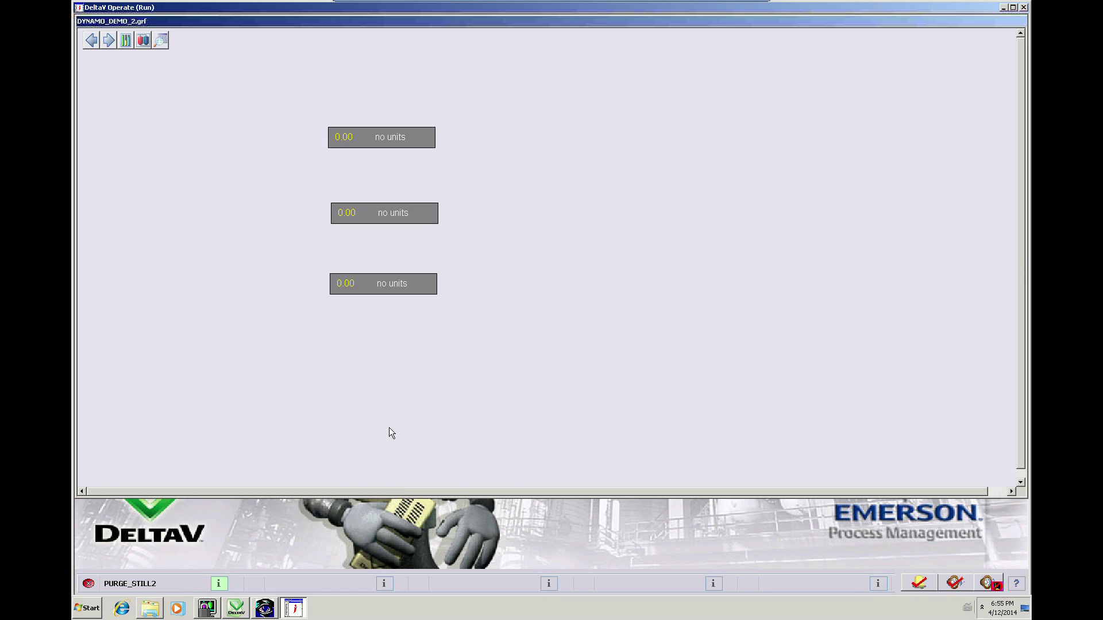
key("ctrl+w")
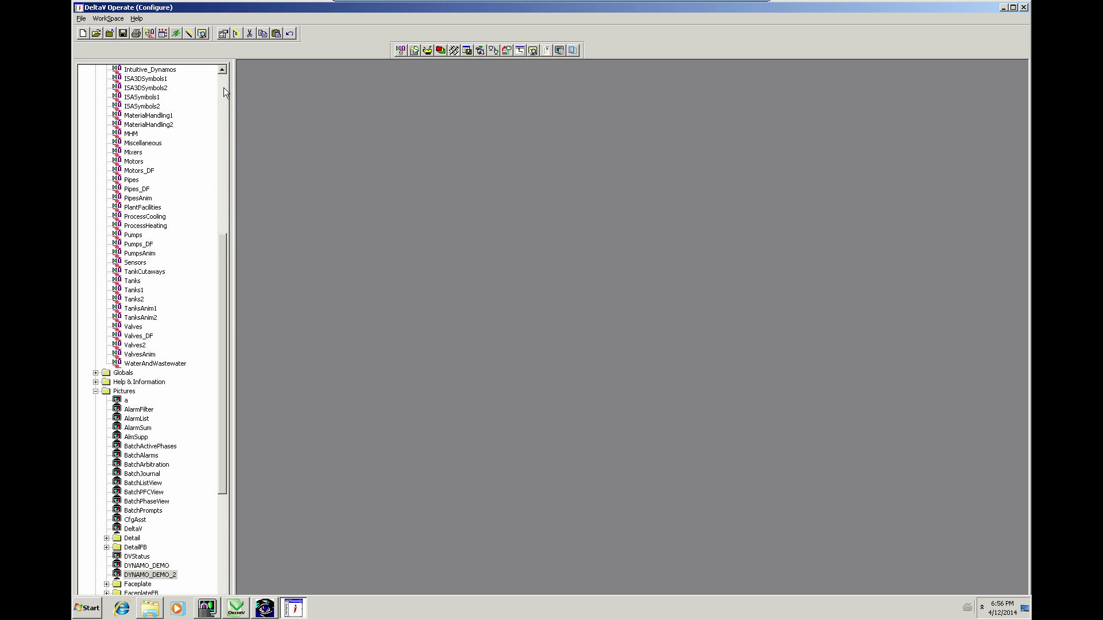
Step: Create a new empty dynamo set
left_click(81, 19)
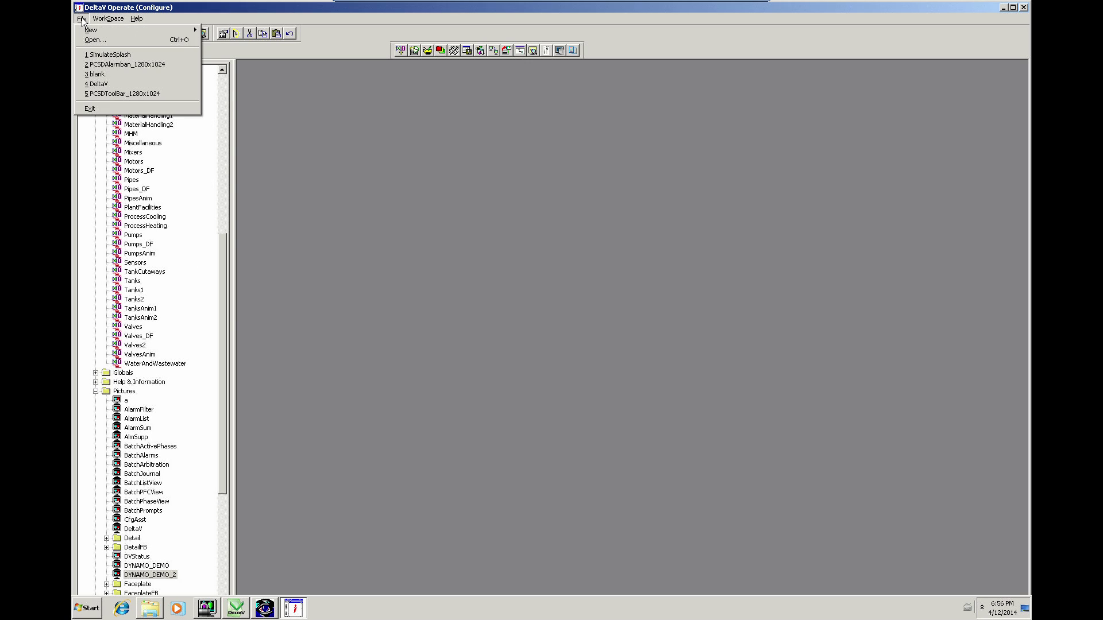
mouse_move(89, 32)
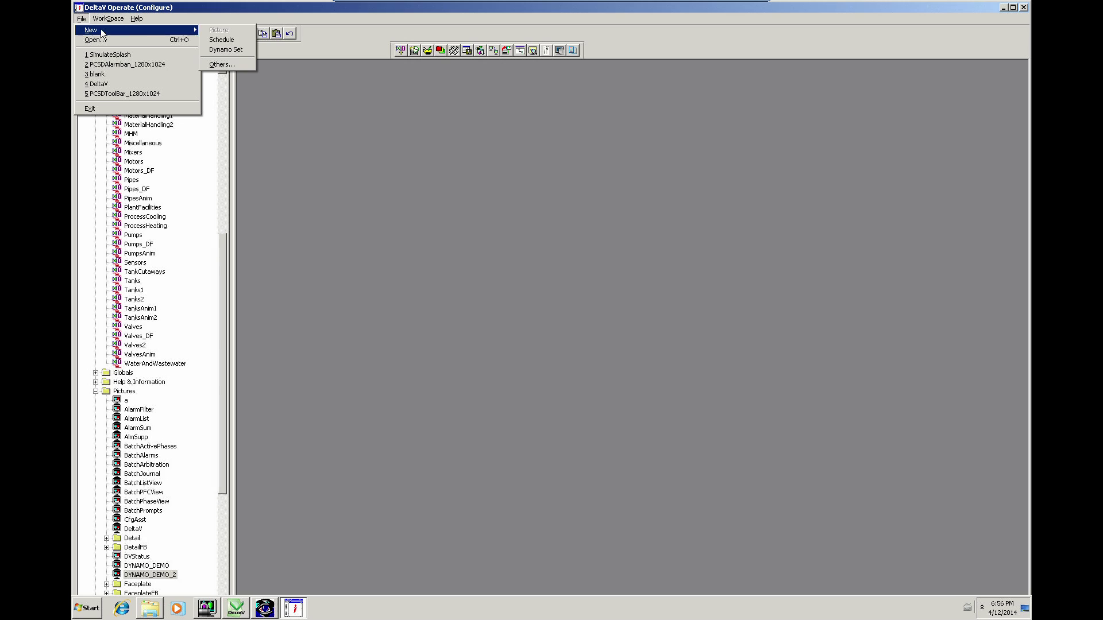
left_click(234, 50)
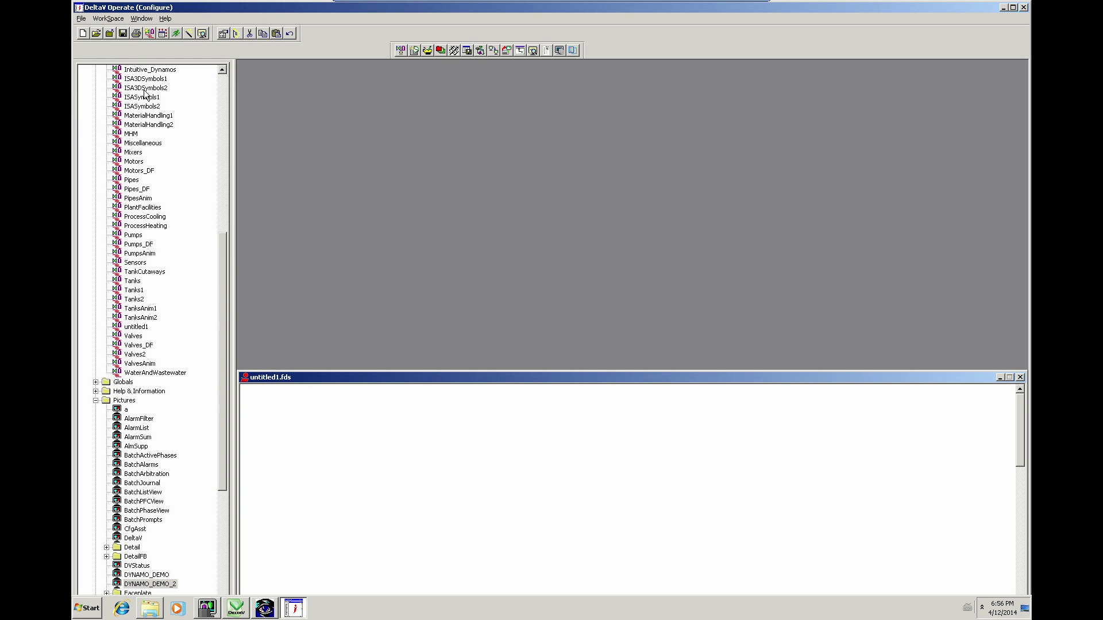
Step: Save the new dynamo set as Intuitive_Dynamos_New.fds
left_click(81, 19)
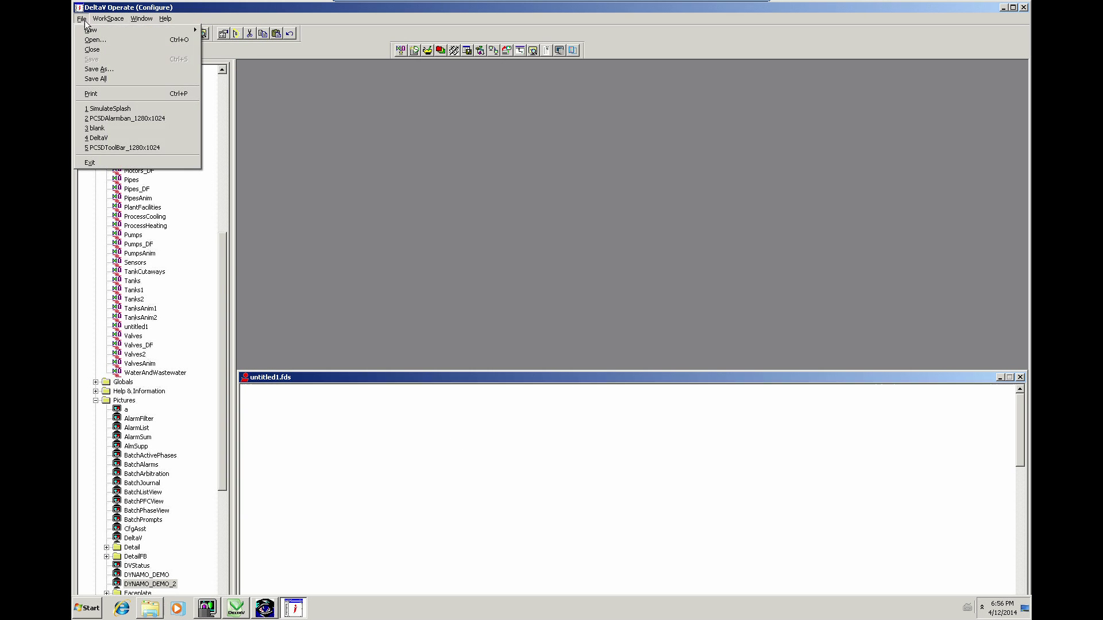
left_click(94, 74)
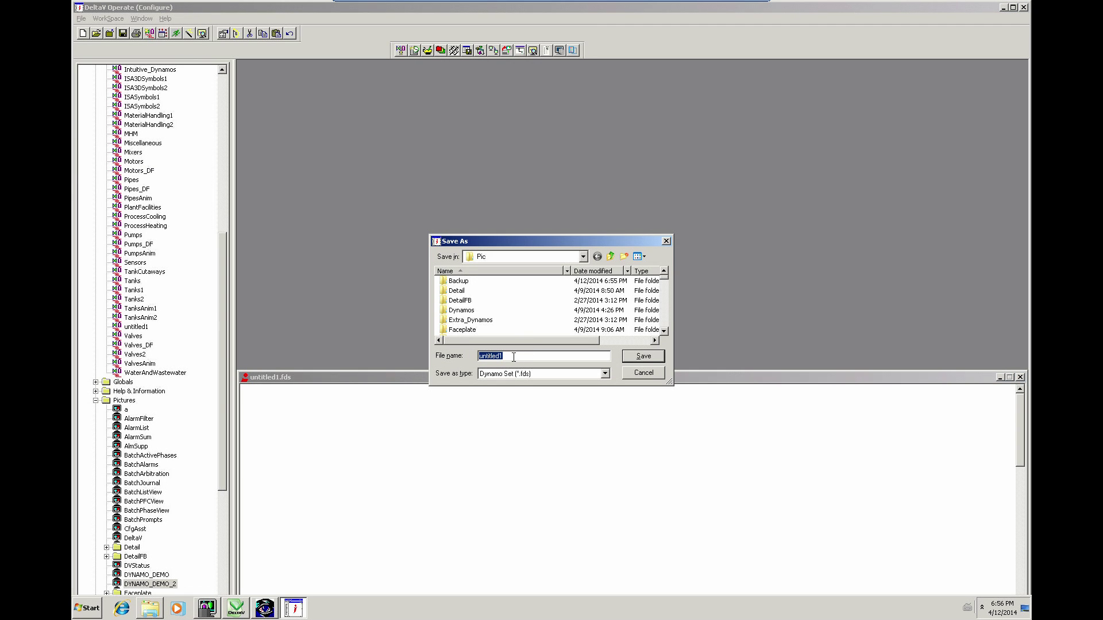
type("Intuitive_")
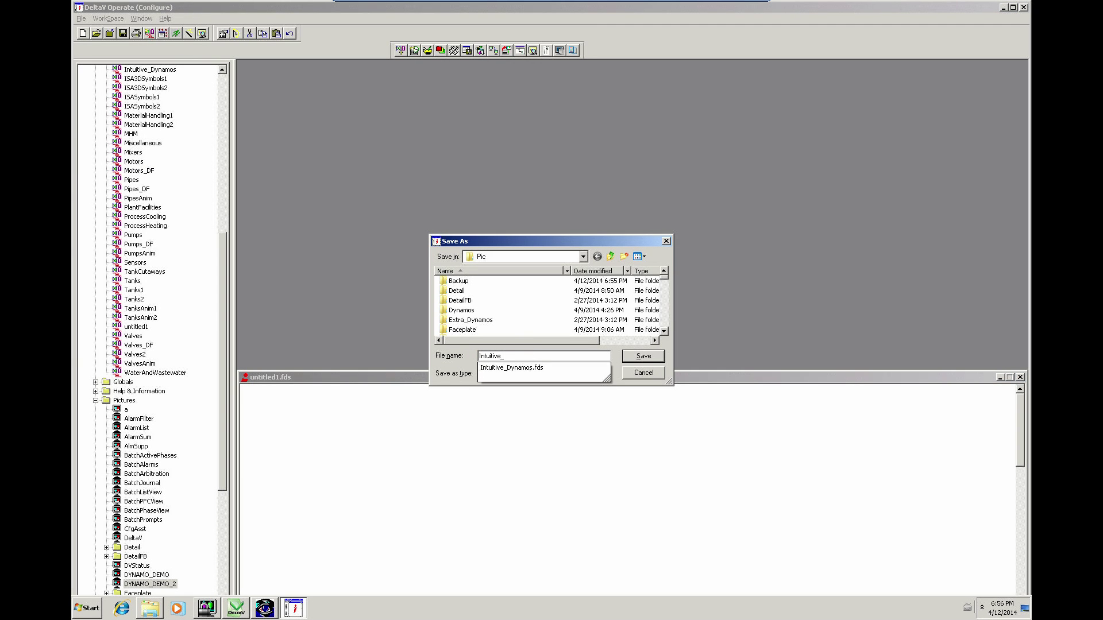
type("Dyn")
type("amos_")
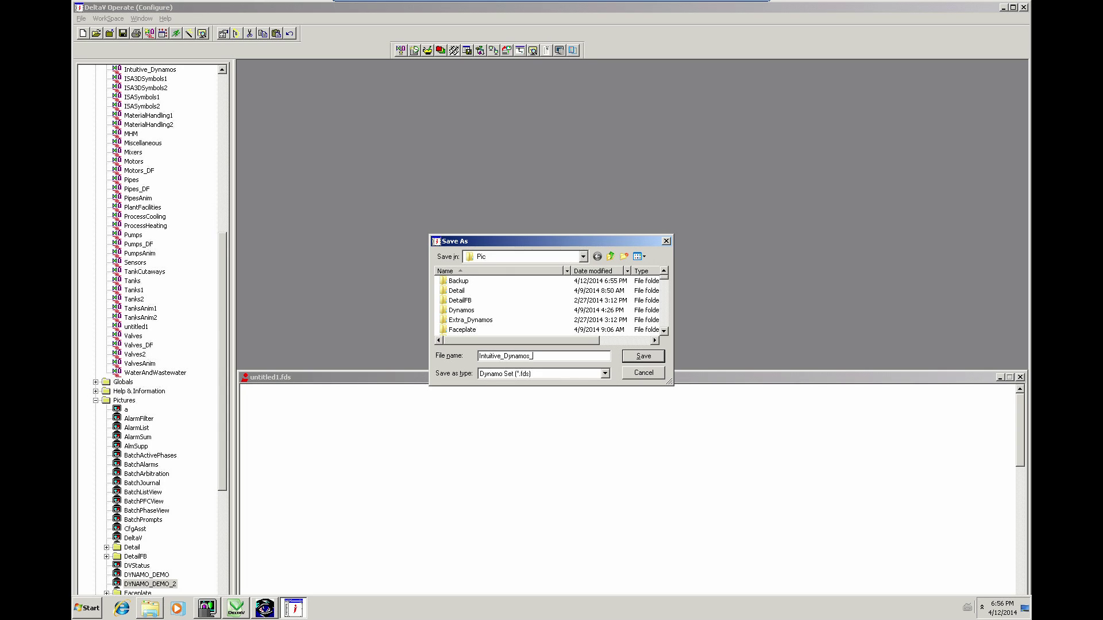
type("New.fds")
left_click(642, 357)
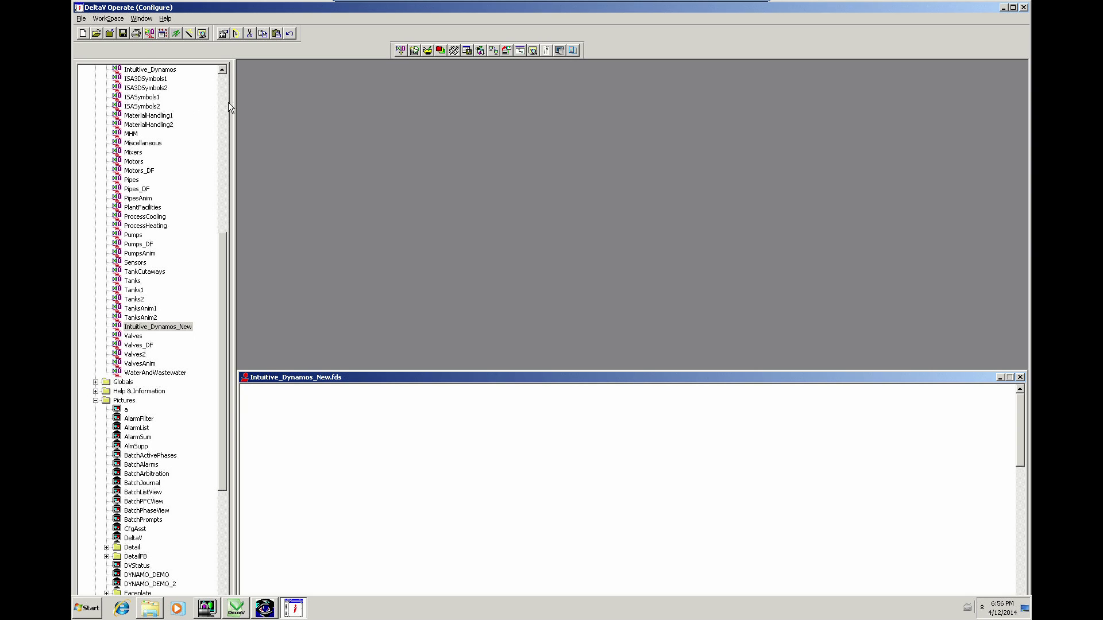
Step: Reopen DYNAMO_DEMO and ungroup its top dynamo into separate datalinks
left_click(81, 18)
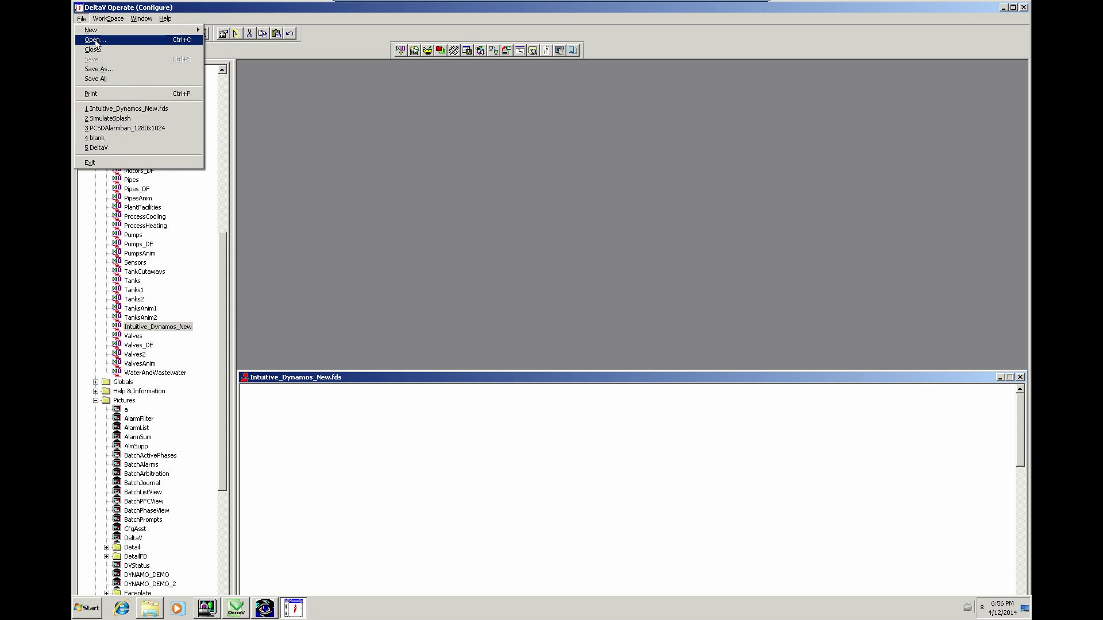
left_click(369, 247)
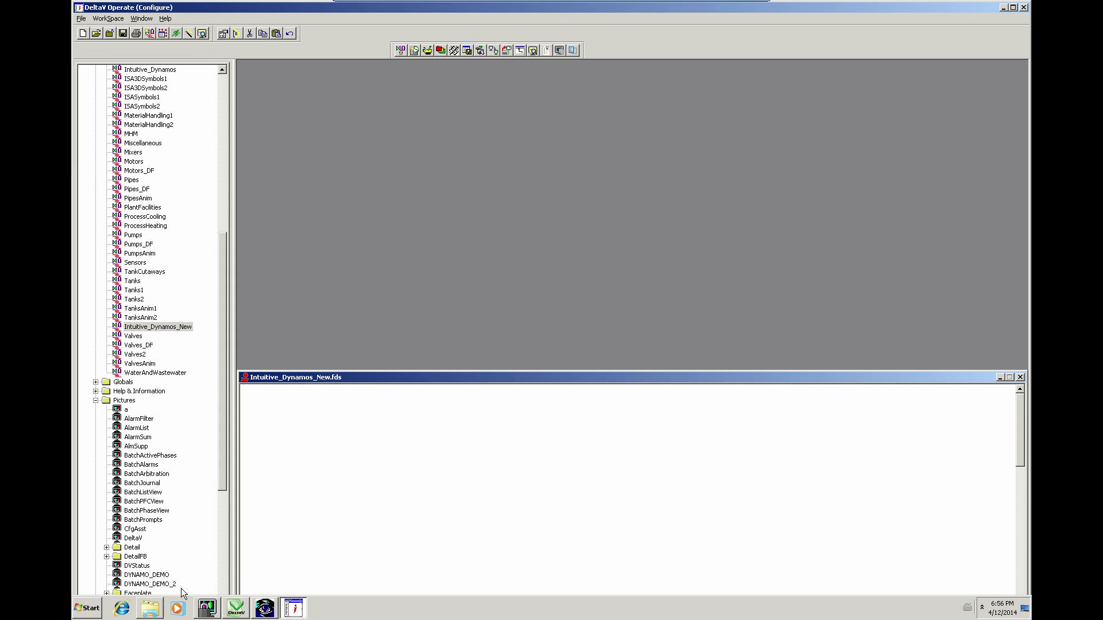
left_click(146, 575)
double_click(146, 576)
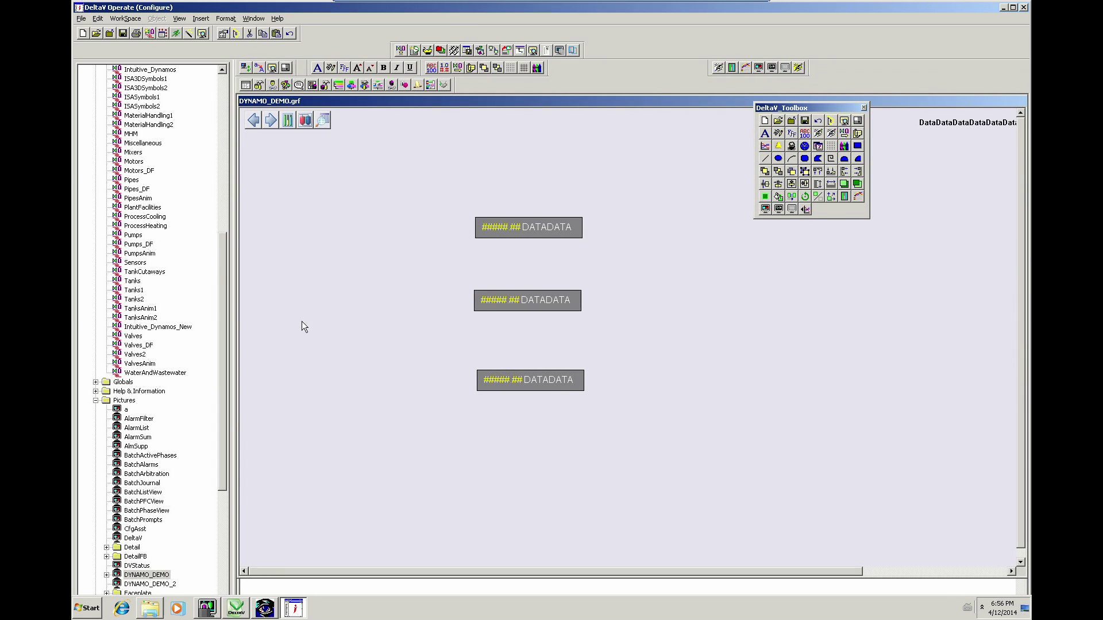
left_click(510, 228)
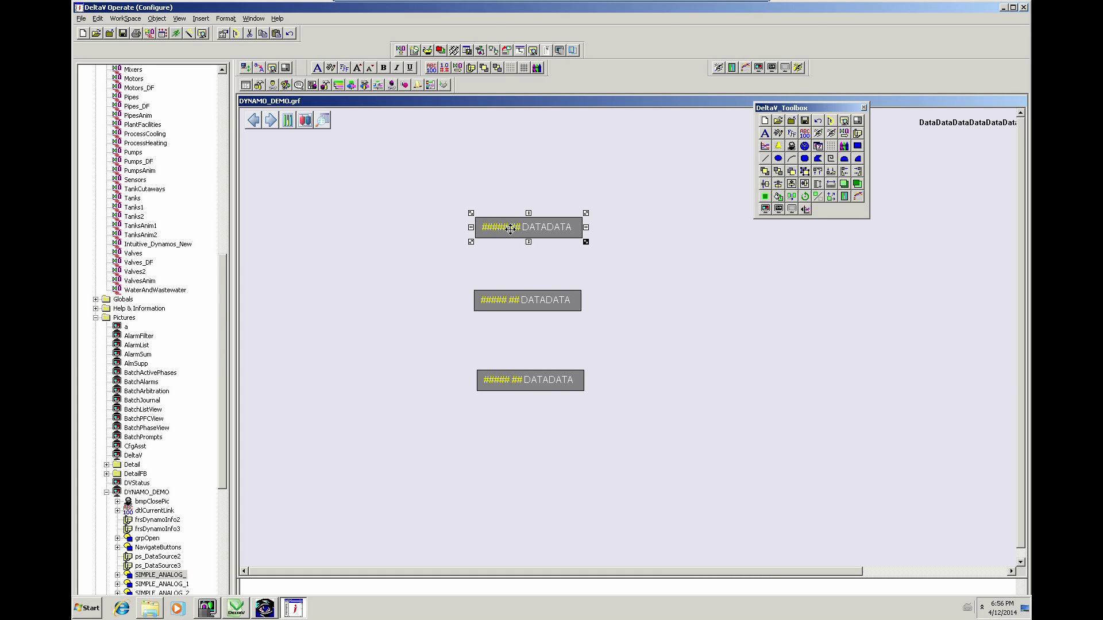
right_click(504, 229)
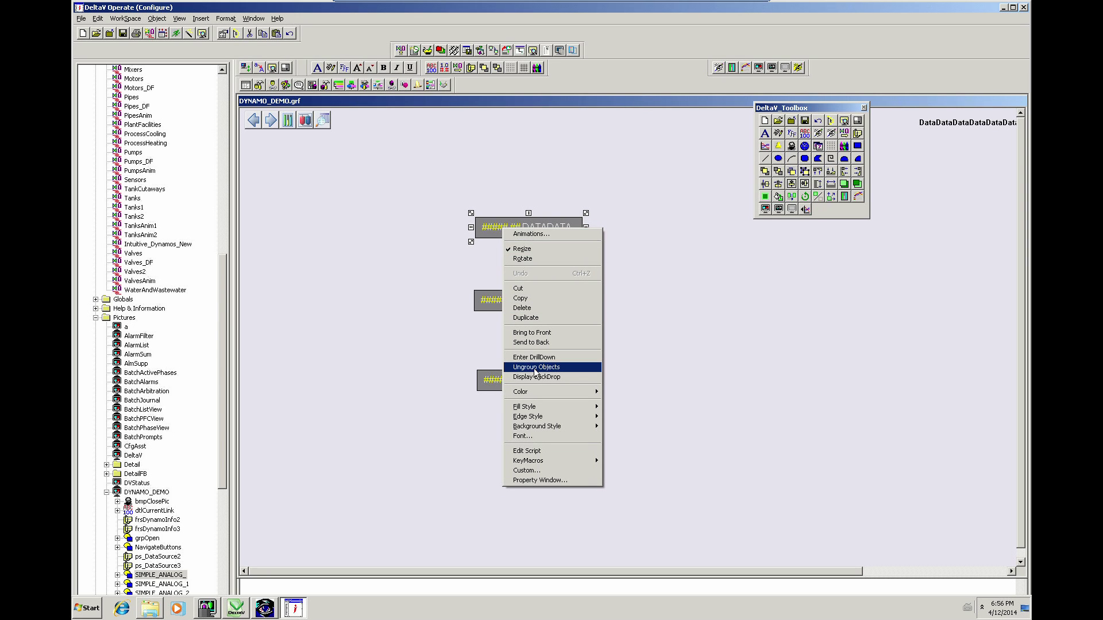
left_click(534, 367)
left_click(357, 253)
Step: Set the top value datalink's font size to 8
left_click(498, 226)
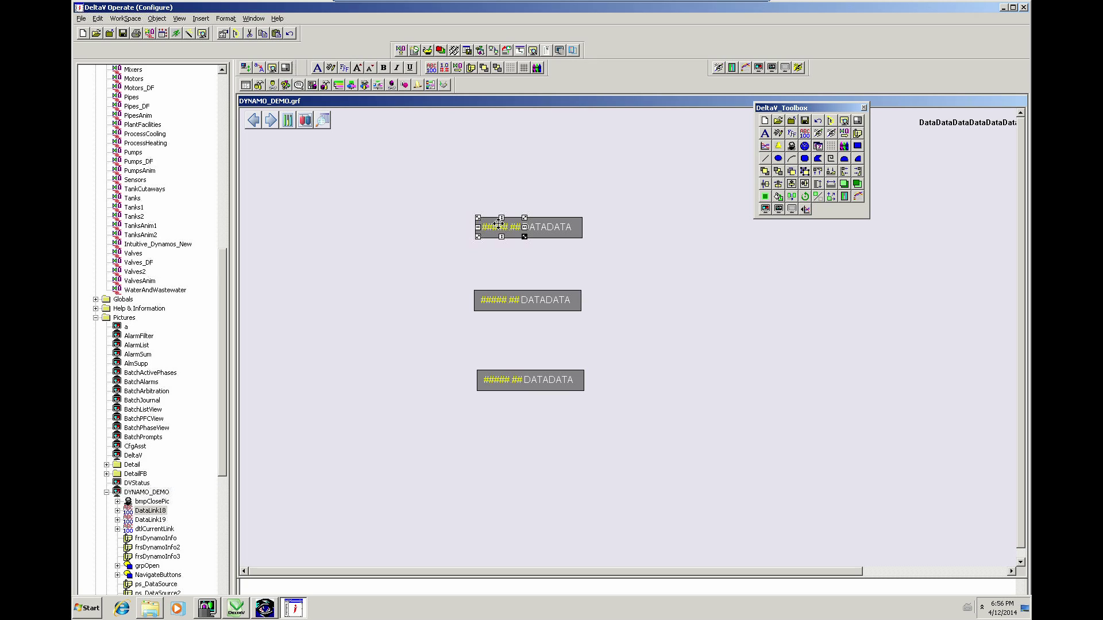
left_click(792, 134)
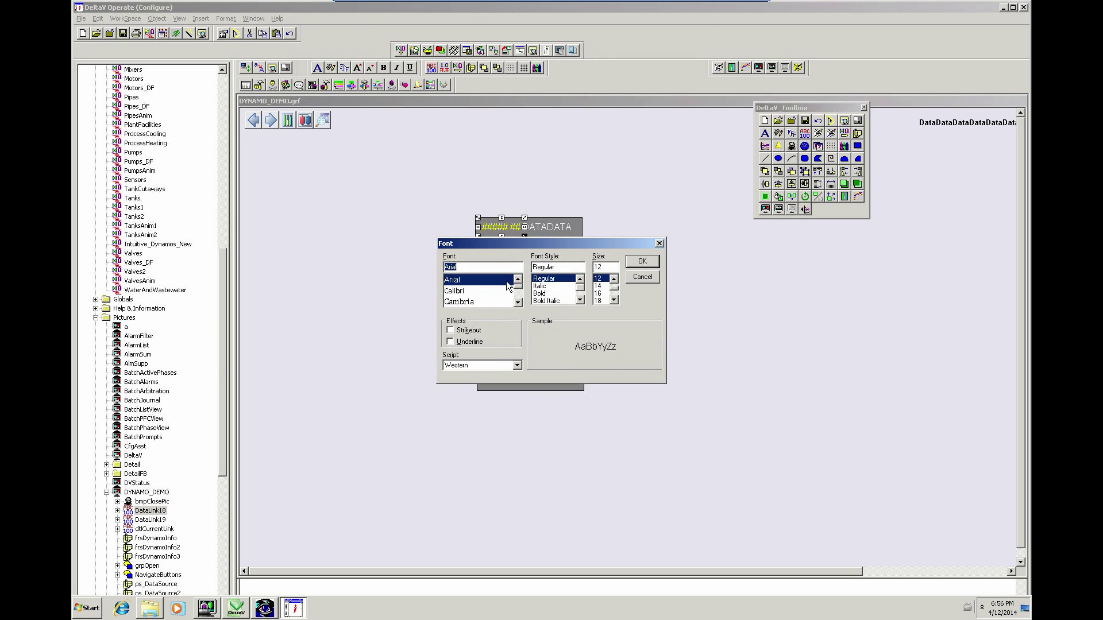
left_click(614, 280)
left_click(613, 279)
left_click(613, 279)
left_click(613, 279)
left_click(597, 278)
left_click(643, 262)
Step: Set the DATADATA text to font size 8 and shrink the top grey box to fit
left_click(549, 227)
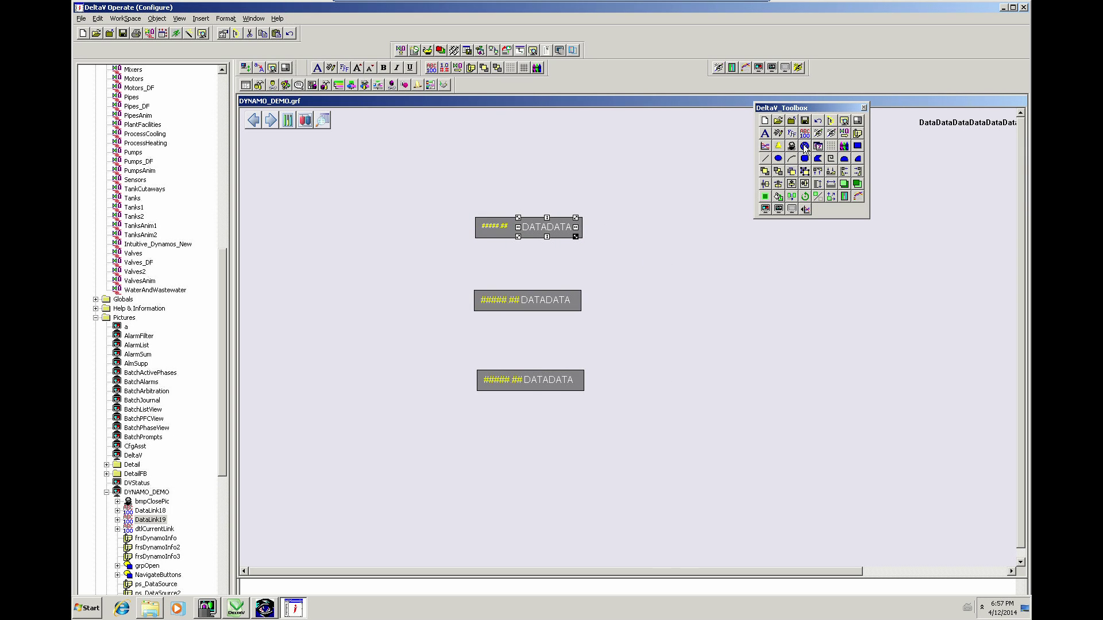
left_click(791, 133)
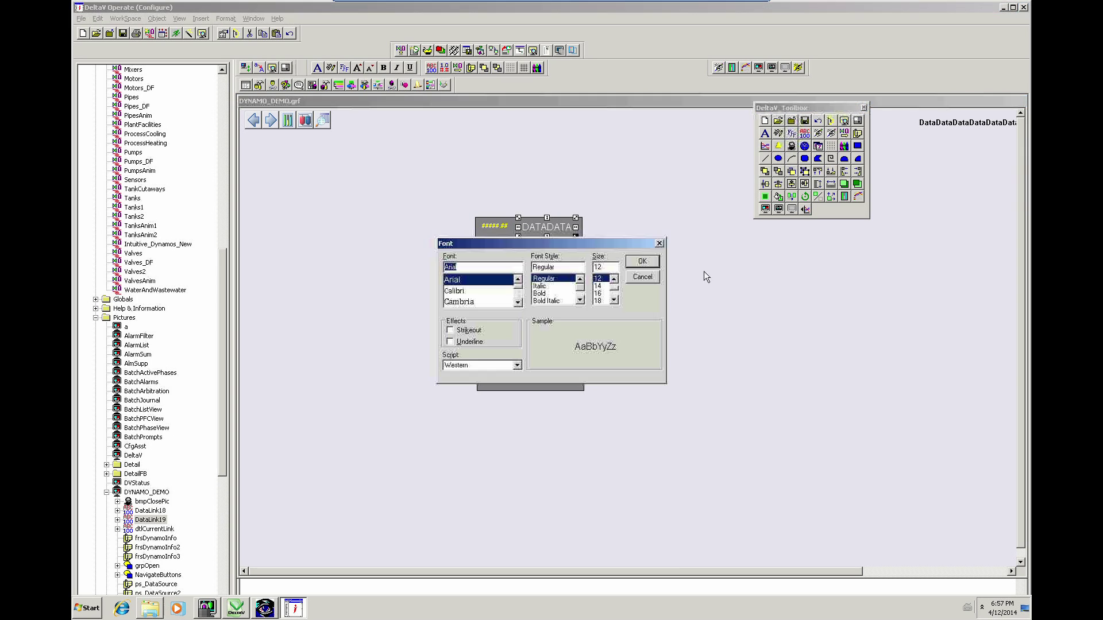
left_click(613, 279)
left_click(613, 279)
left_click(613, 279)
left_click(596, 279)
left_click(643, 262)
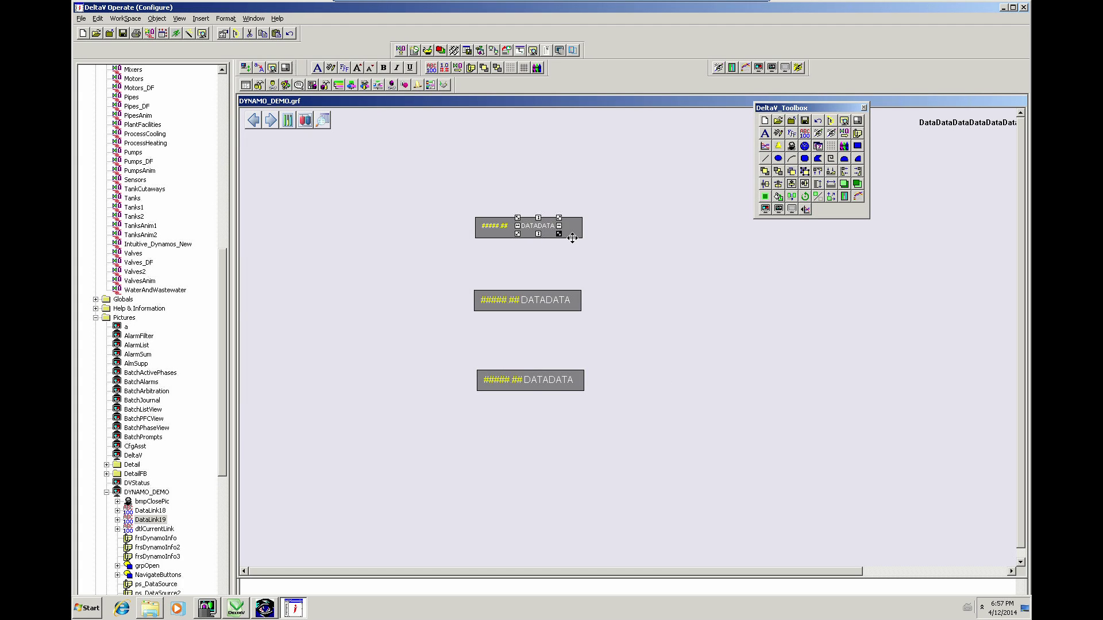
left_click(572, 237)
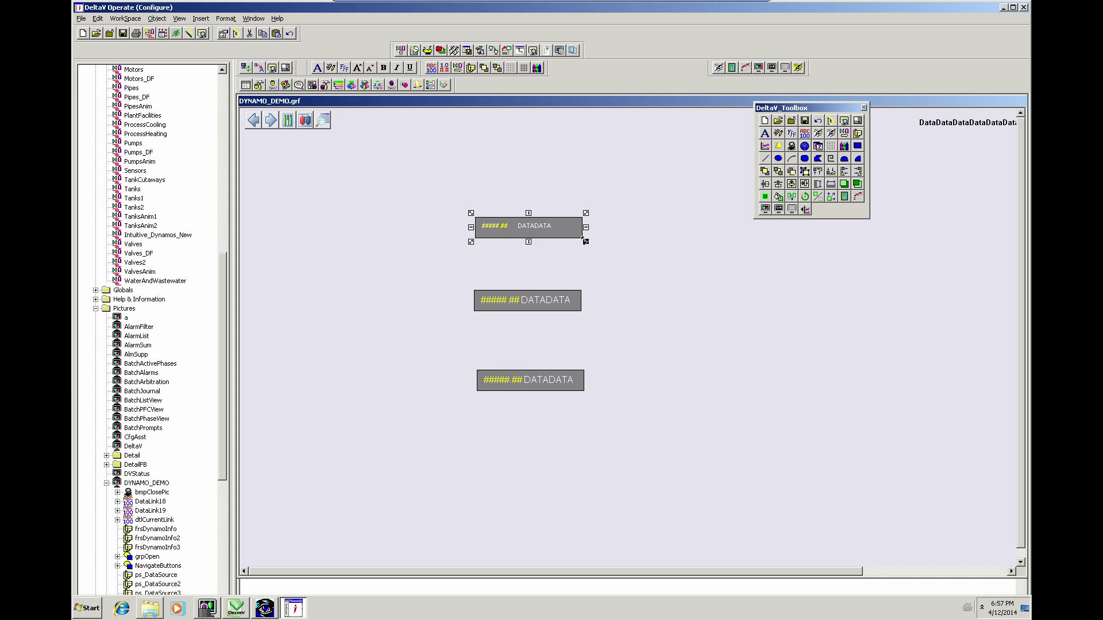
left_click_drag(585, 241, 563, 234)
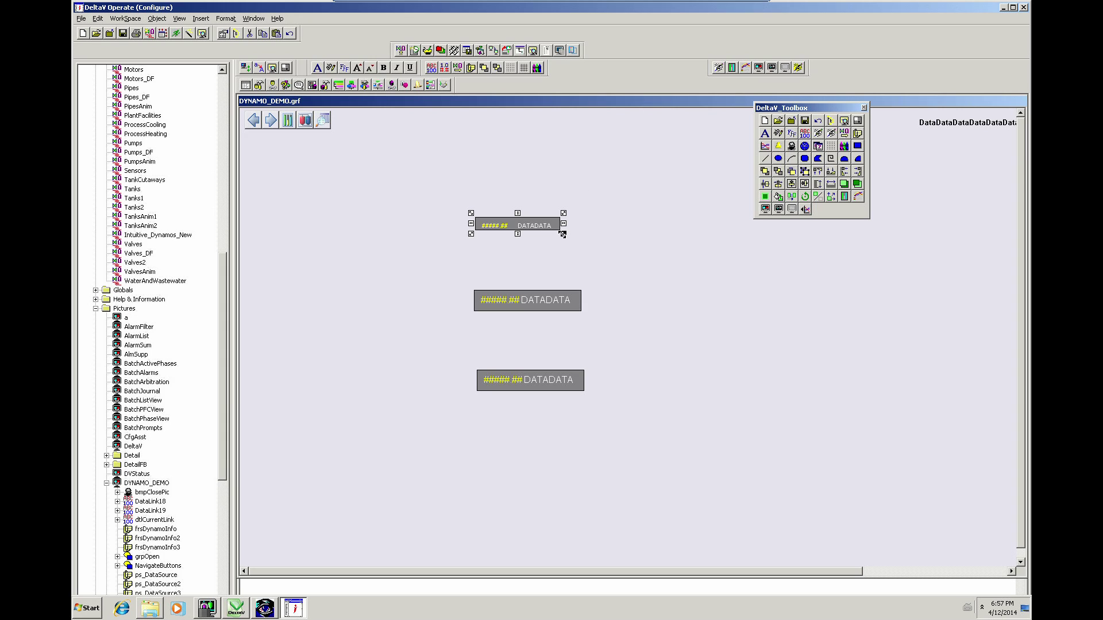
Step: Group the top box's value and DATADATA fields and build them as SIMPLE_ANALOG version 1.1 in Intuitive_Dynamos_New
left_click(566, 177)
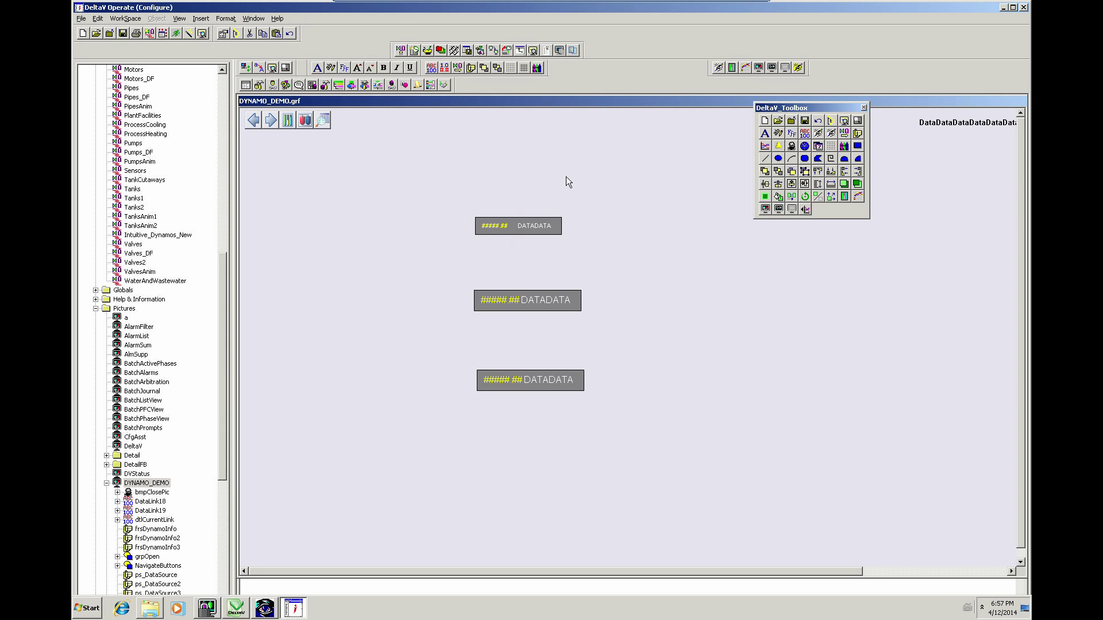
left_click(493, 226)
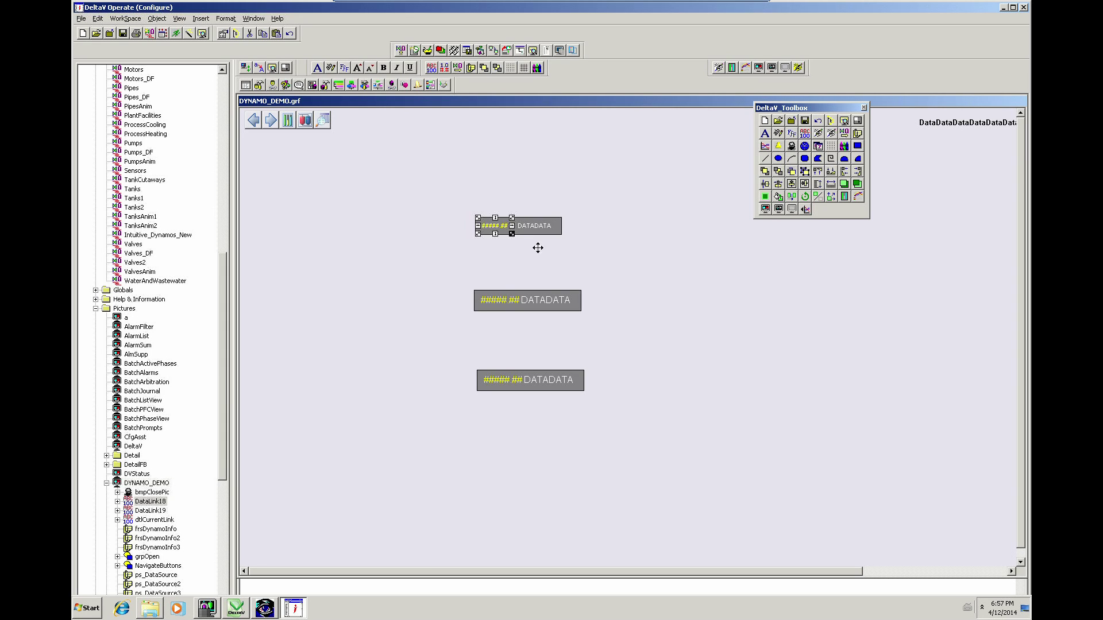
left_click(540, 226)
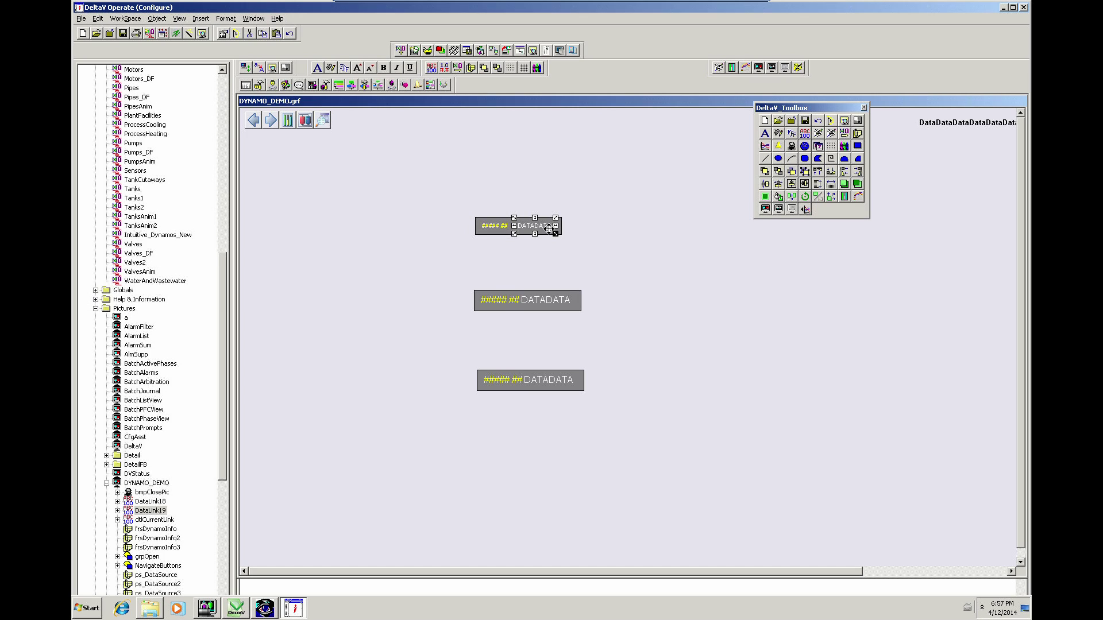
left_click(496, 225, "shift")
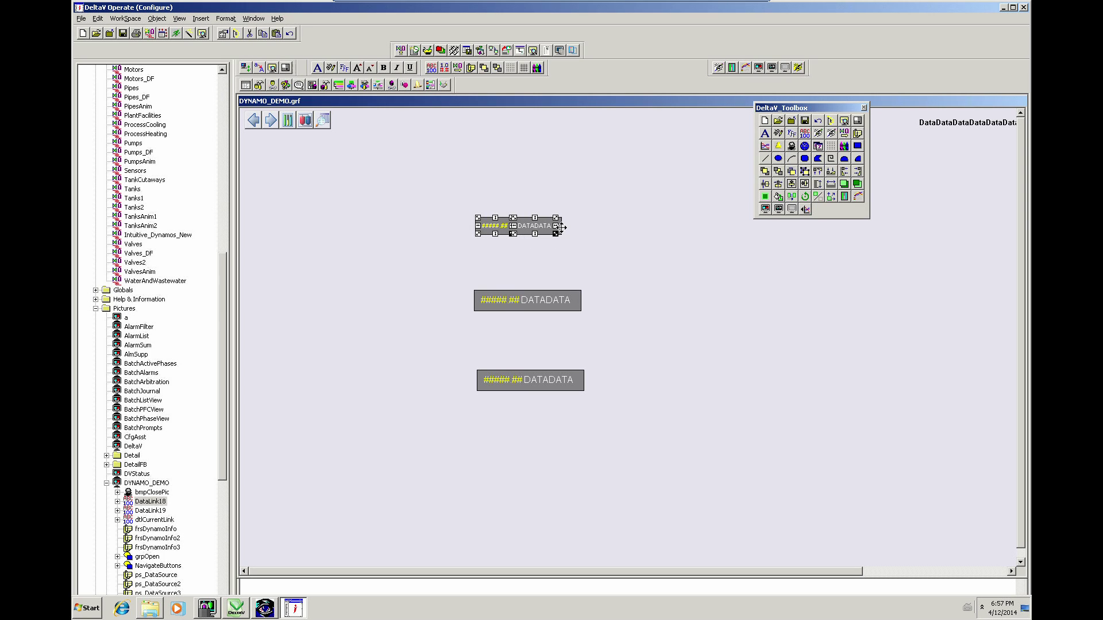
key("ctrl+g")
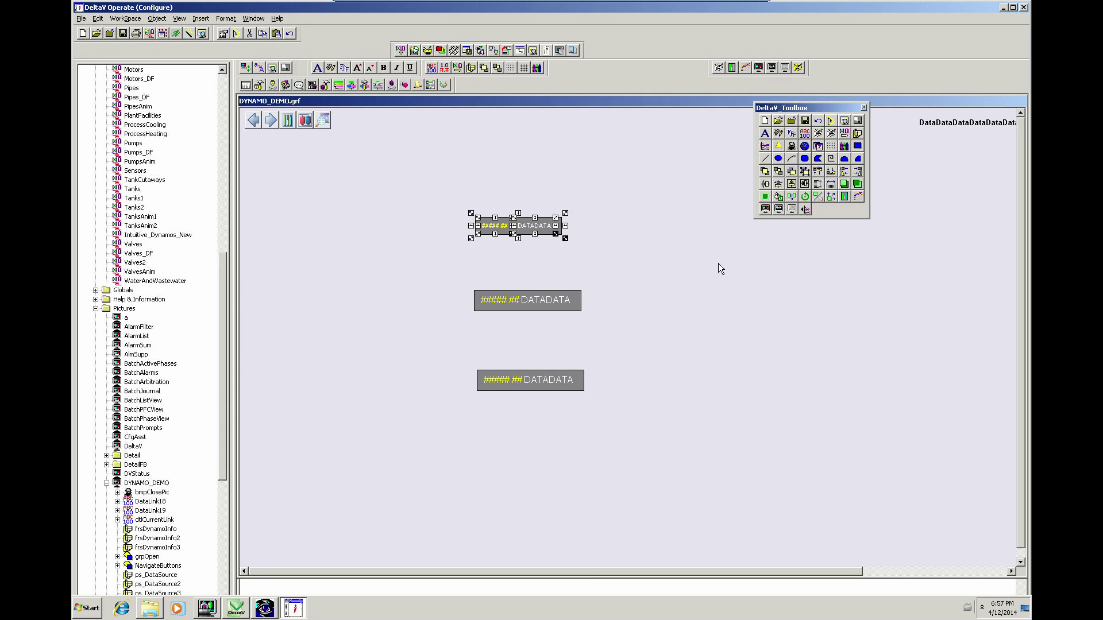
left_click(844, 135)
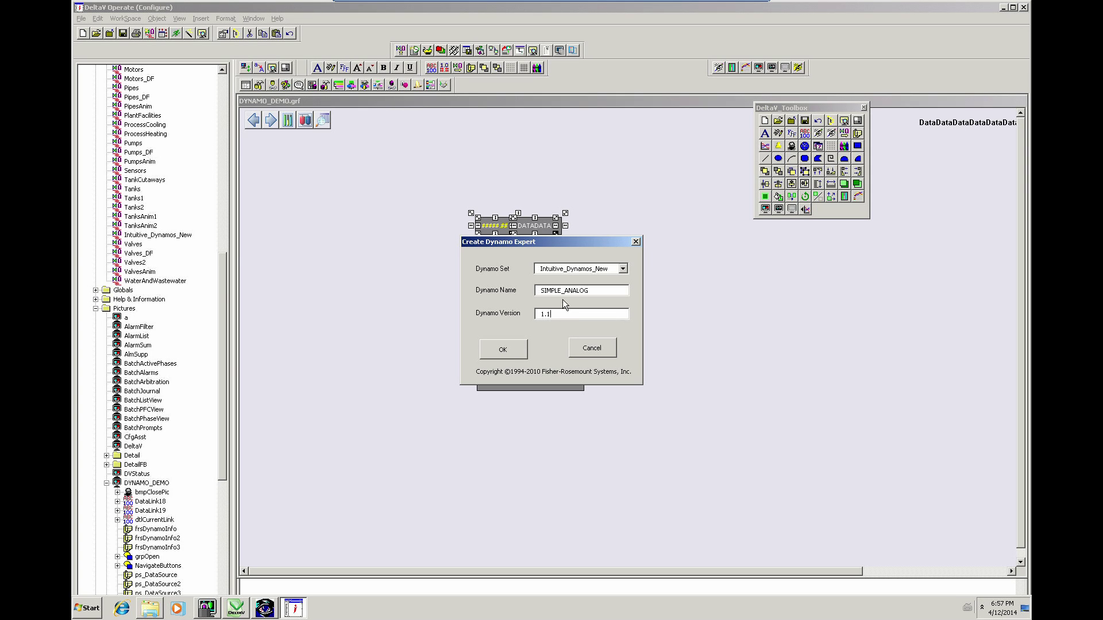
left_click(501, 351)
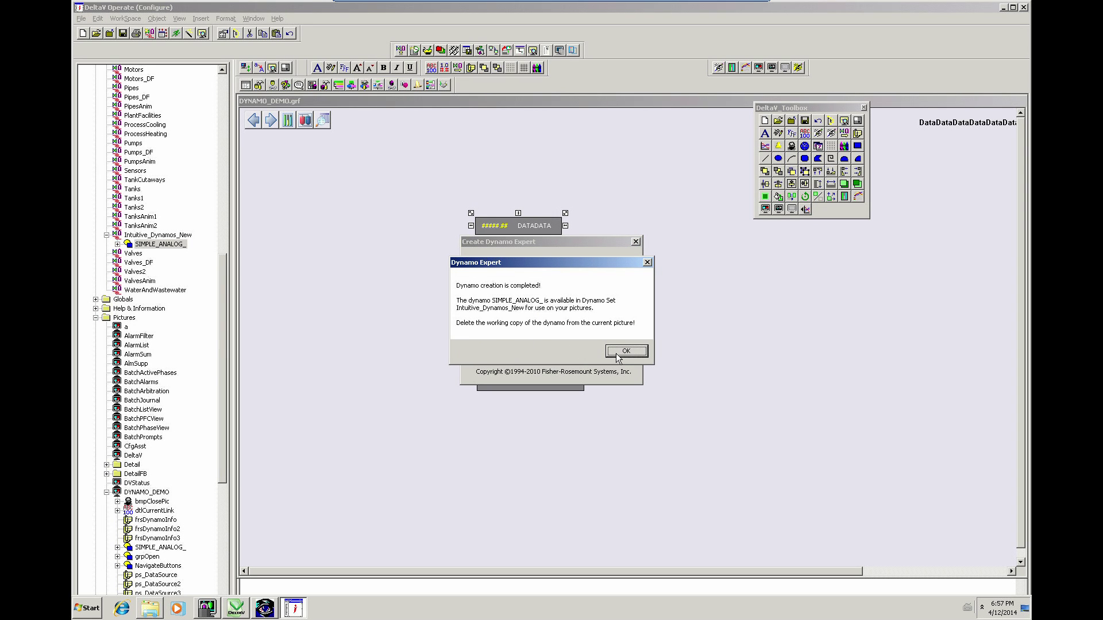
Step: In Intuitive_Dynamos_New.fds, show frsDynamoInfo5 properties under SIMPLE_ANALOG_ to confirm version 1.1
left_click(625, 351)
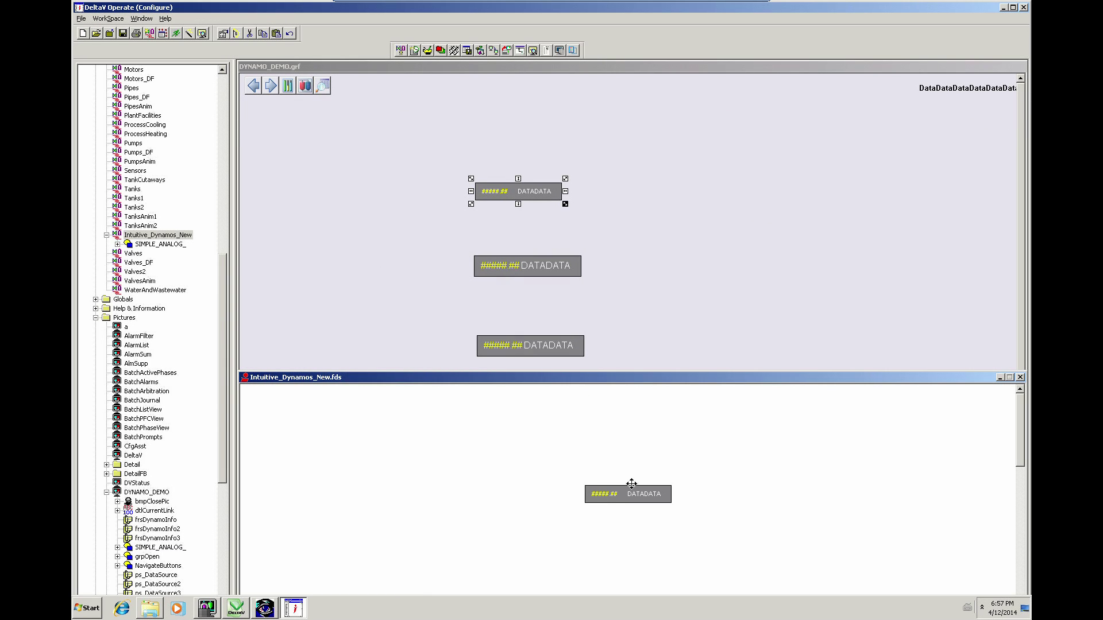
left_click(708, 228)
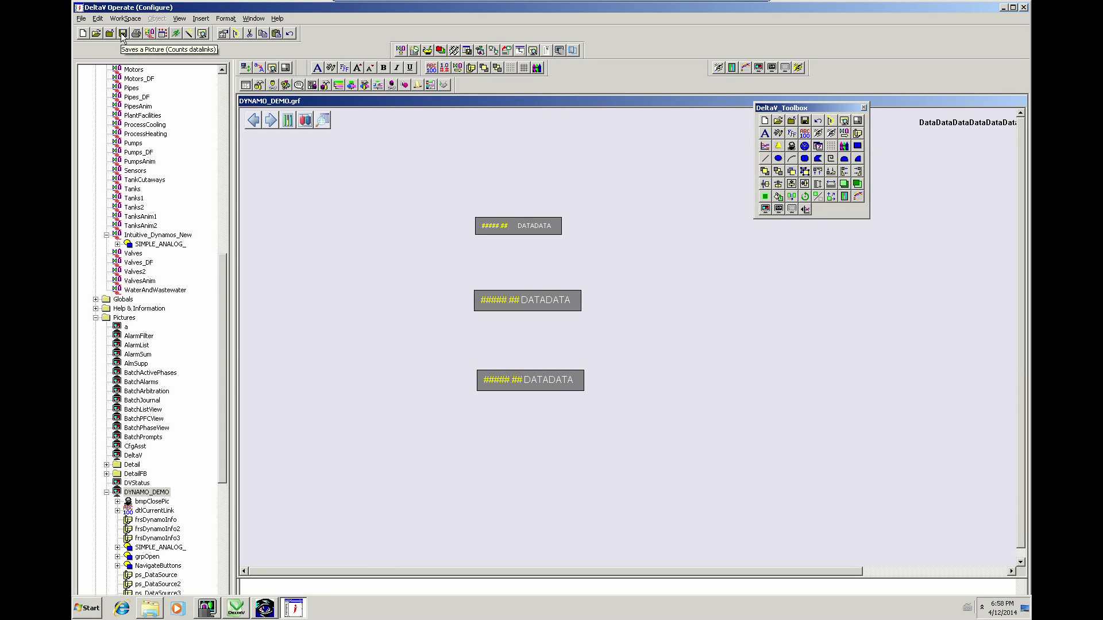
left_click(417, 587)
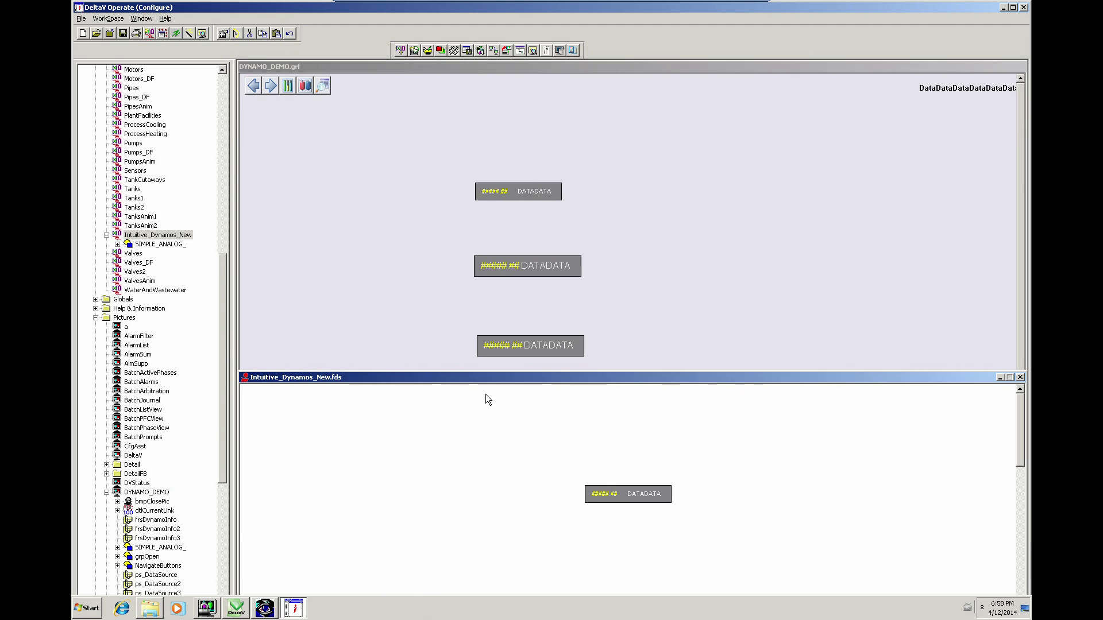
left_click(600, 492)
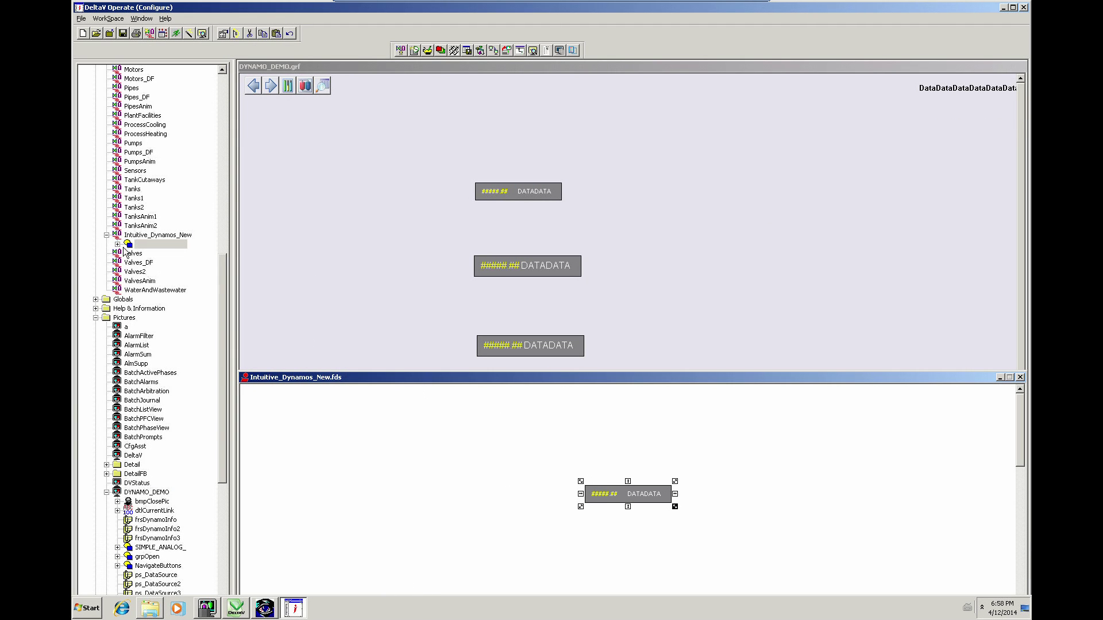
left_click(117, 245)
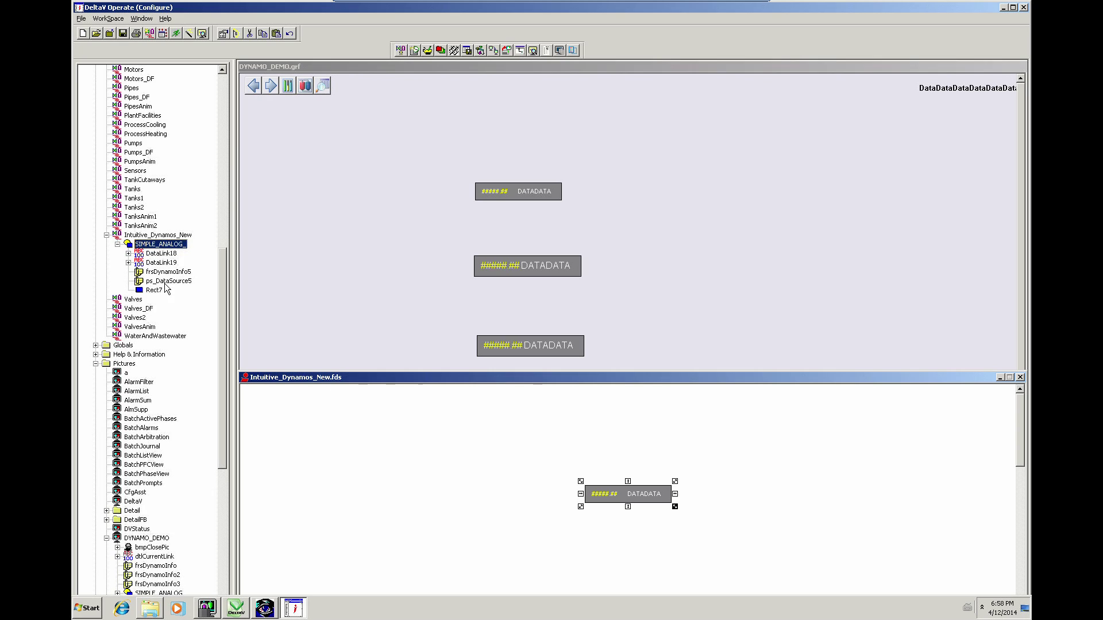
right_click(160, 273)
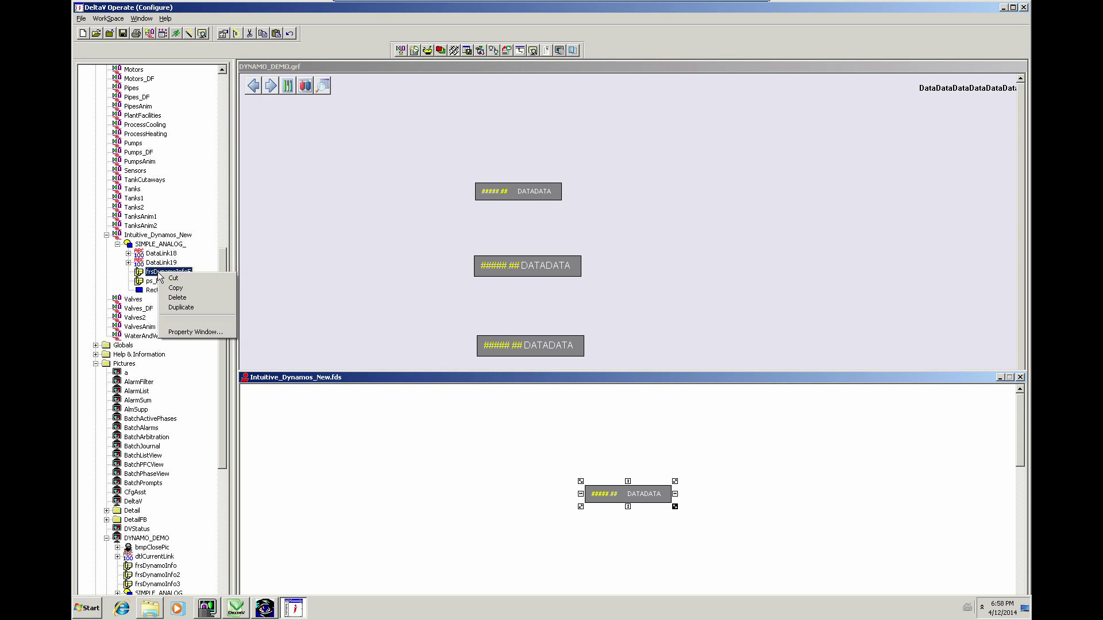
left_click(178, 332)
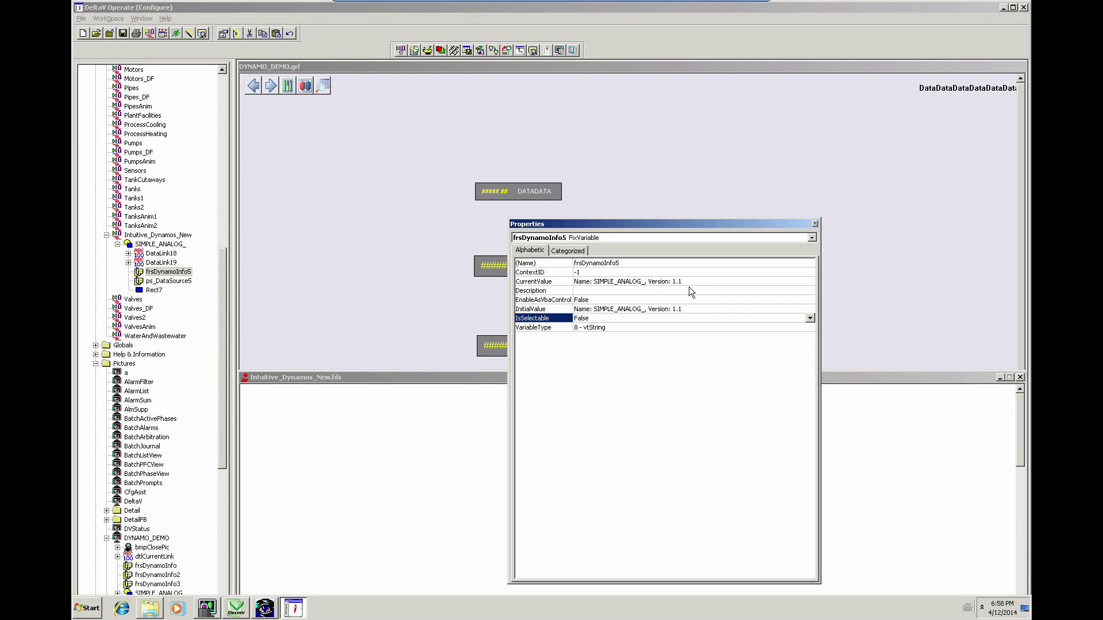
Step: Close the Properties window and all documents, answering the DYNAMO_DEMO.grf prompt and saving Intuitive_Dynamos_New.fds
left_click(816, 224)
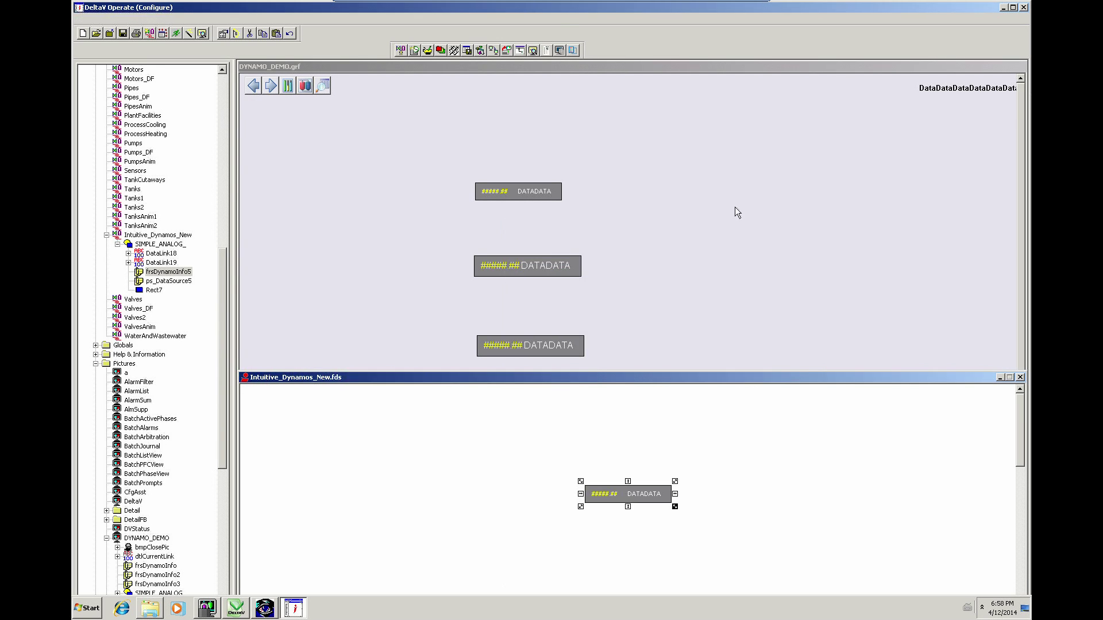
left_click(672, 245)
left_click(487, 296)
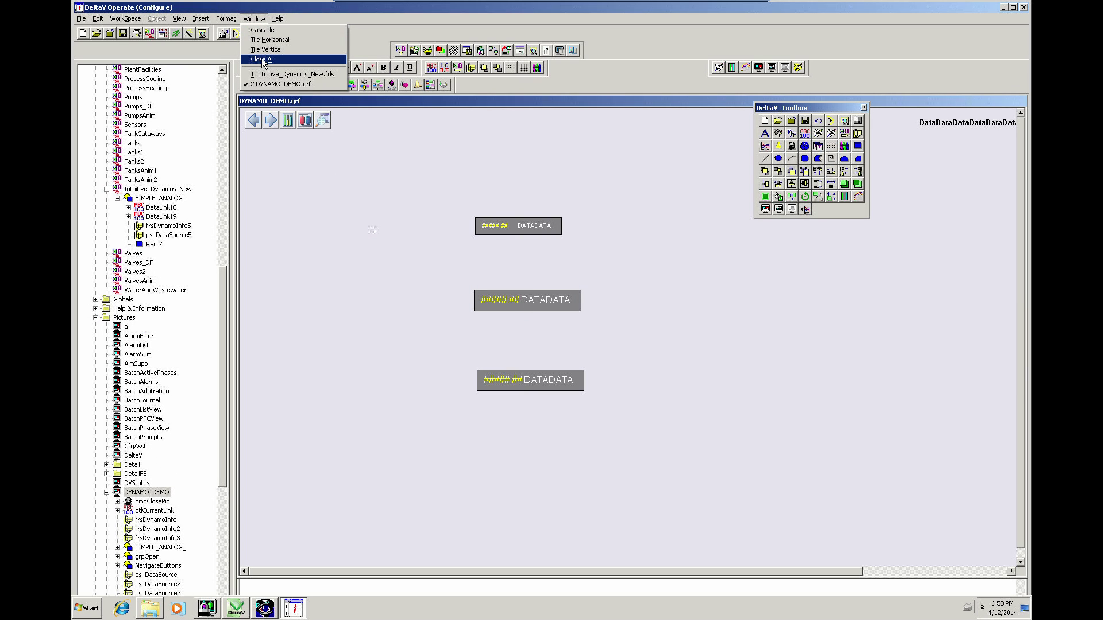
left_click(261, 59)
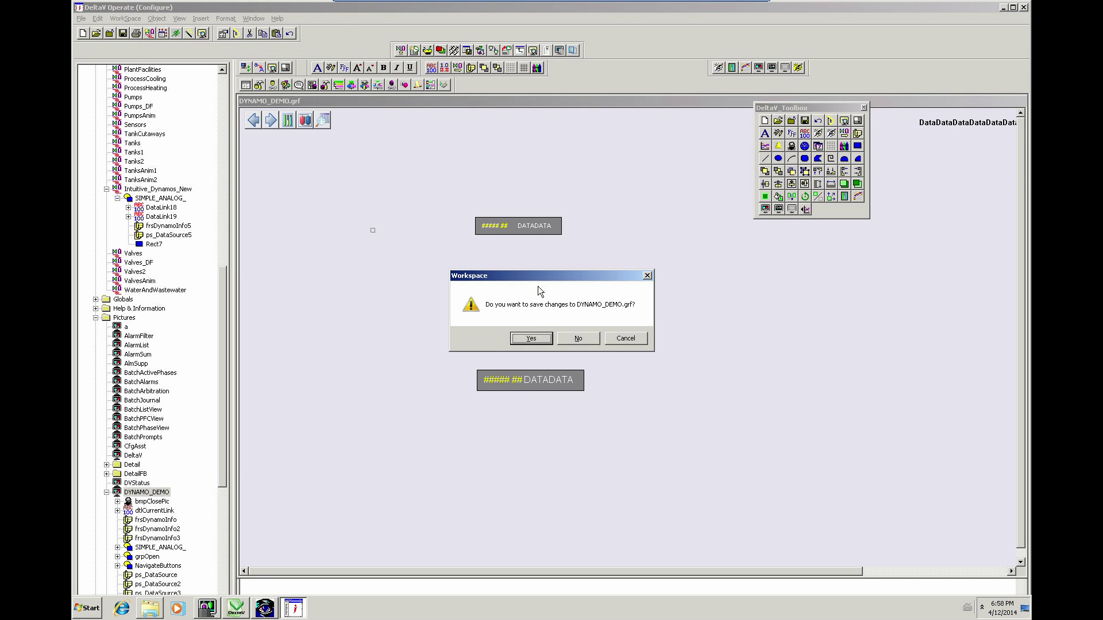
left_click(579, 339)
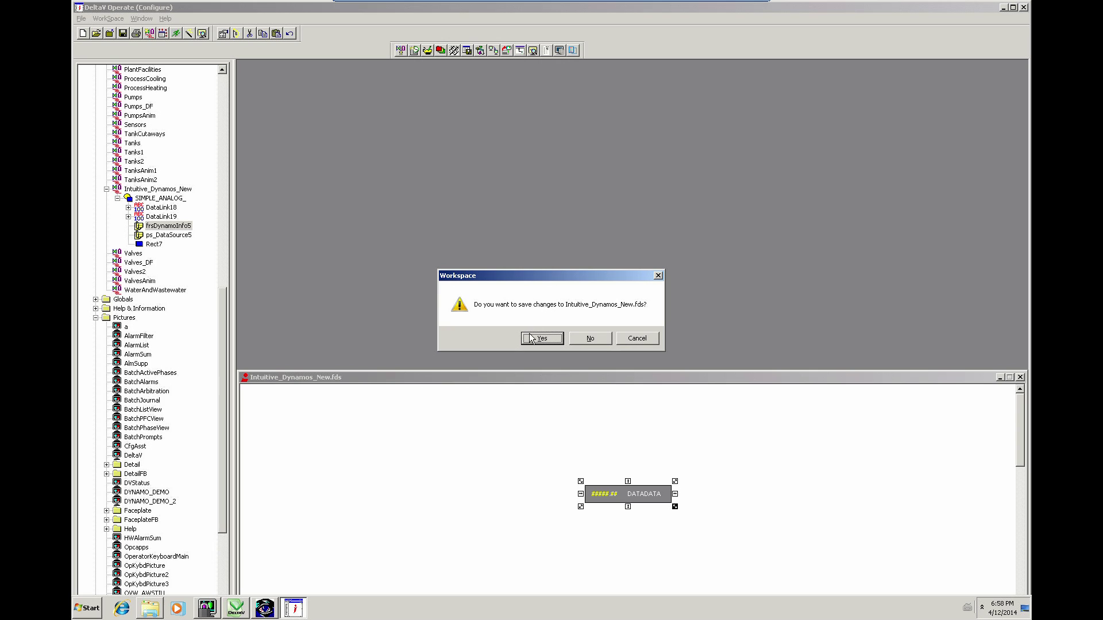
left_click(540, 338)
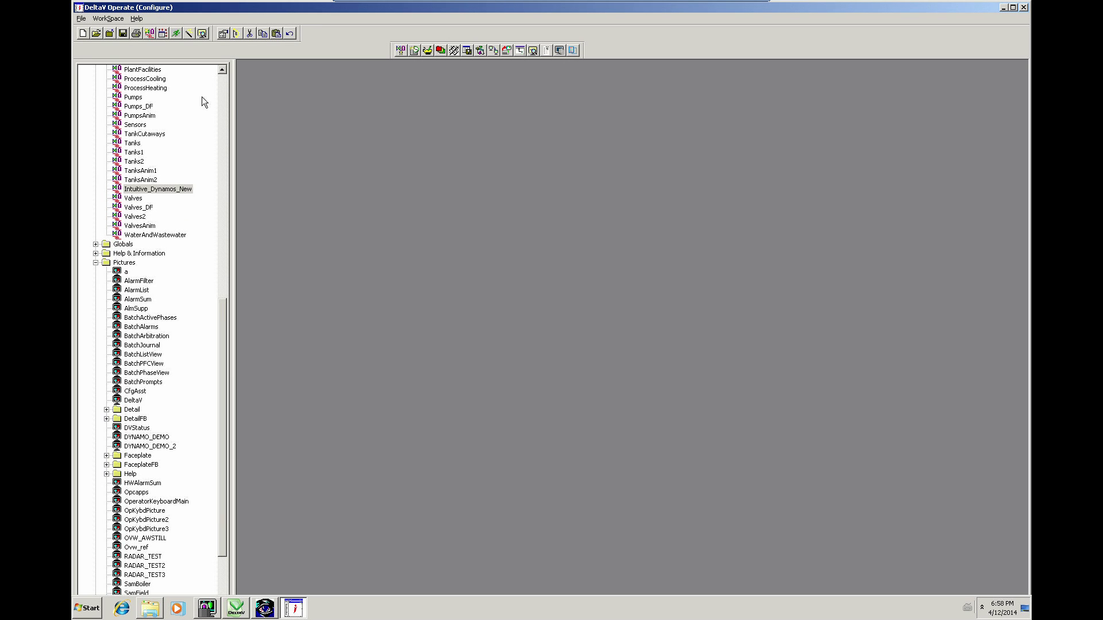
Step: Reopen Intuitive_Dynamos_New from the tree and briefly view the WorkSpace Toolbars settings
double_click(143, 191)
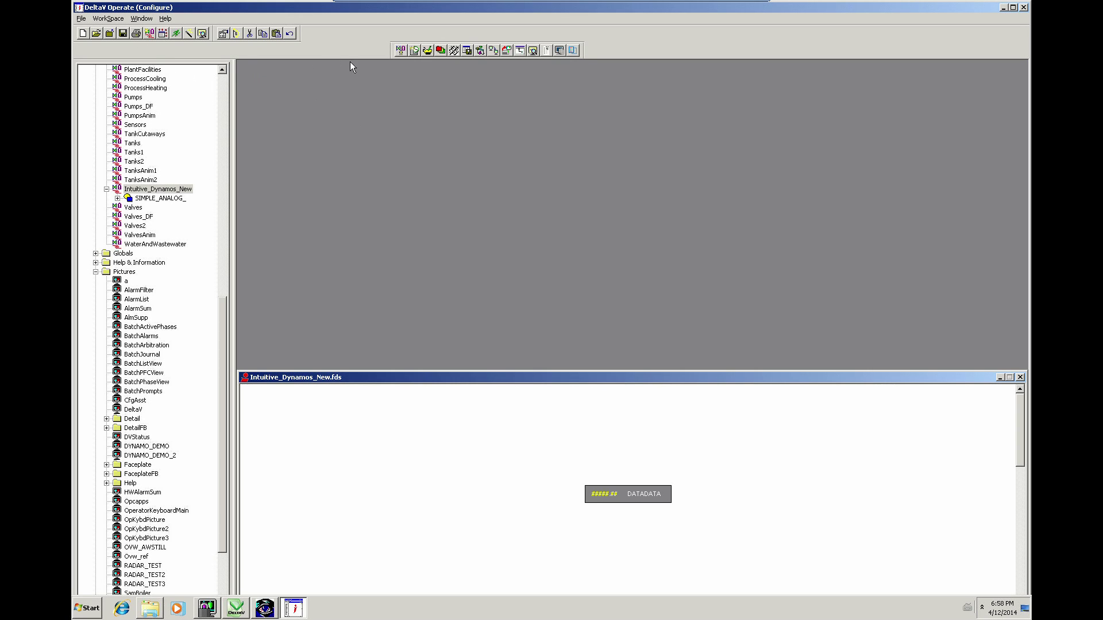
left_click(107, 19)
left_click(109, 95)
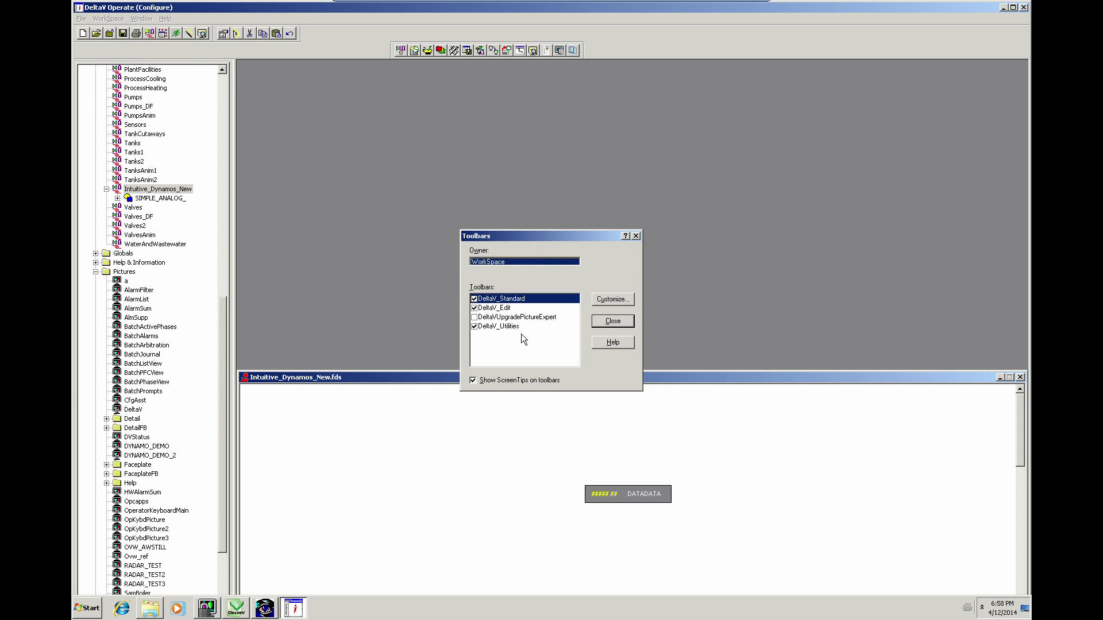
left_click(605, 323)
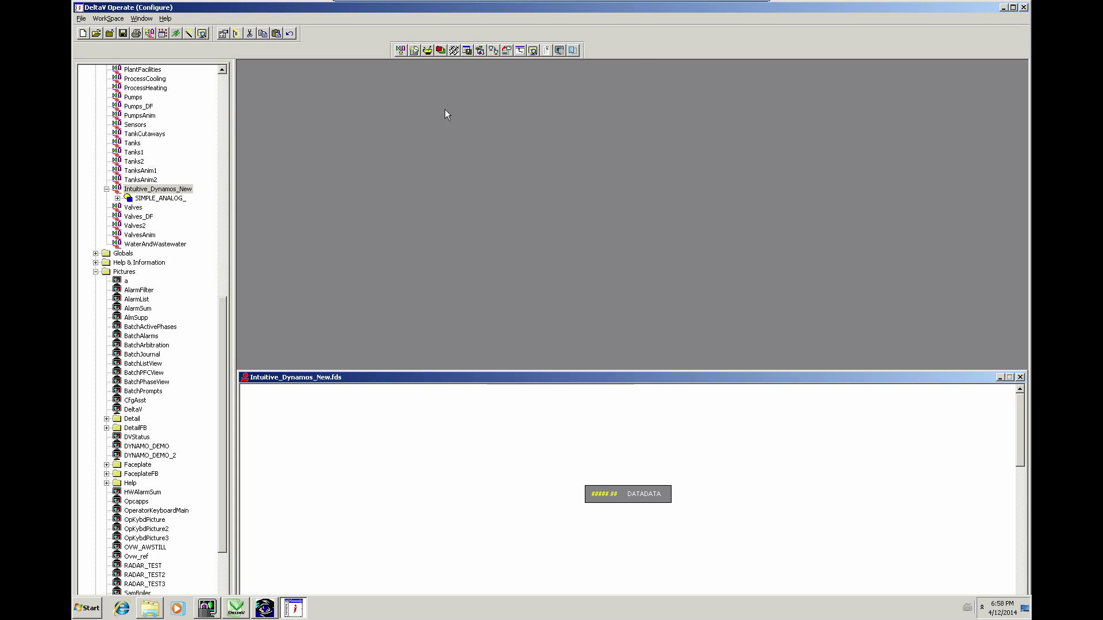
Step: Cancel Dynamo Update, close all windows, then retry Dynamo Update and dismiss the 'No dynamo sets are open' message
left_click(400, 50)
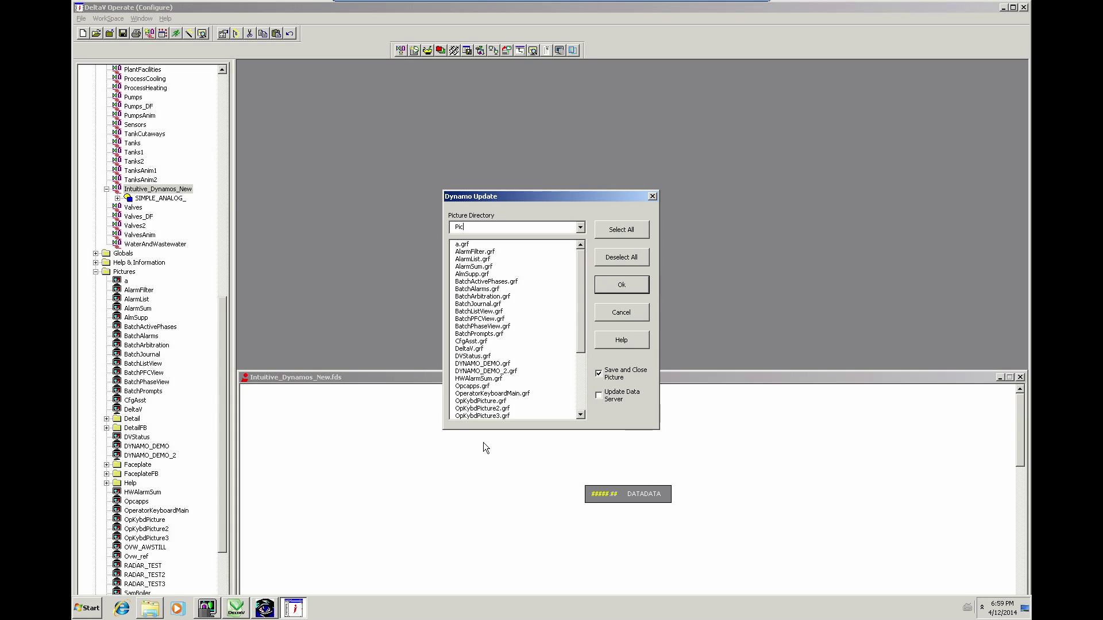
left_click(607, 312)
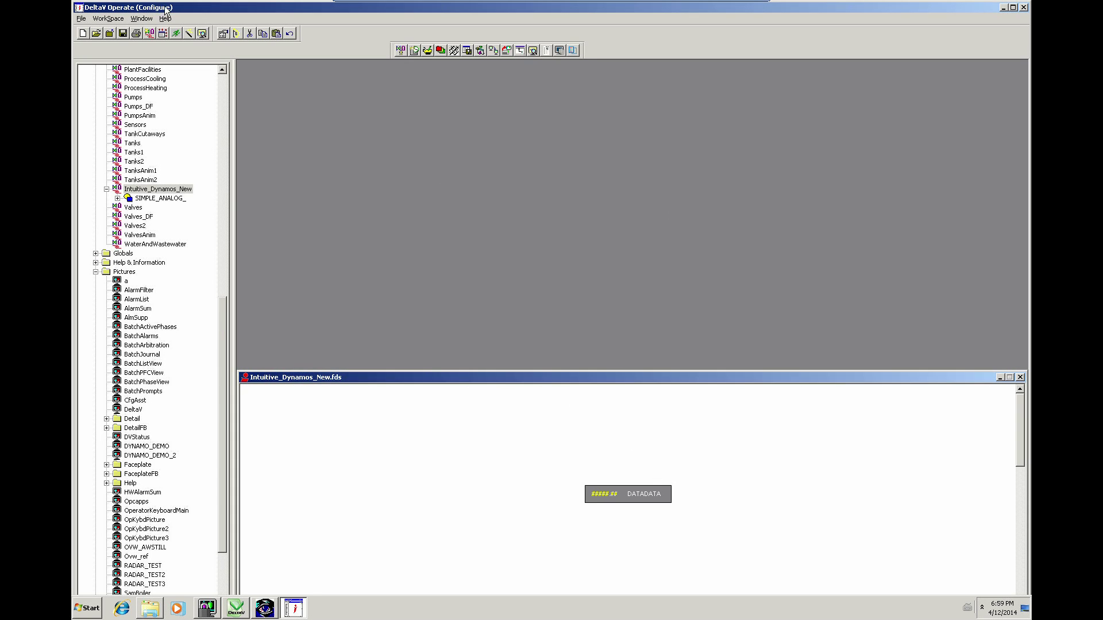
left_click(142, 19)
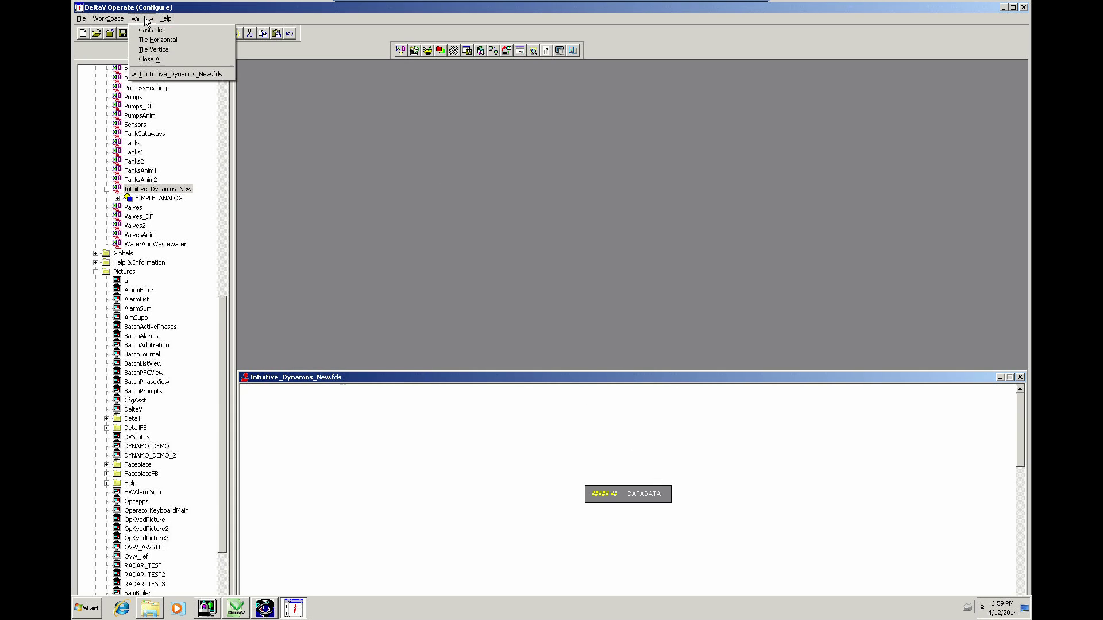
left_click(148, 60)
left_click(400, 51)
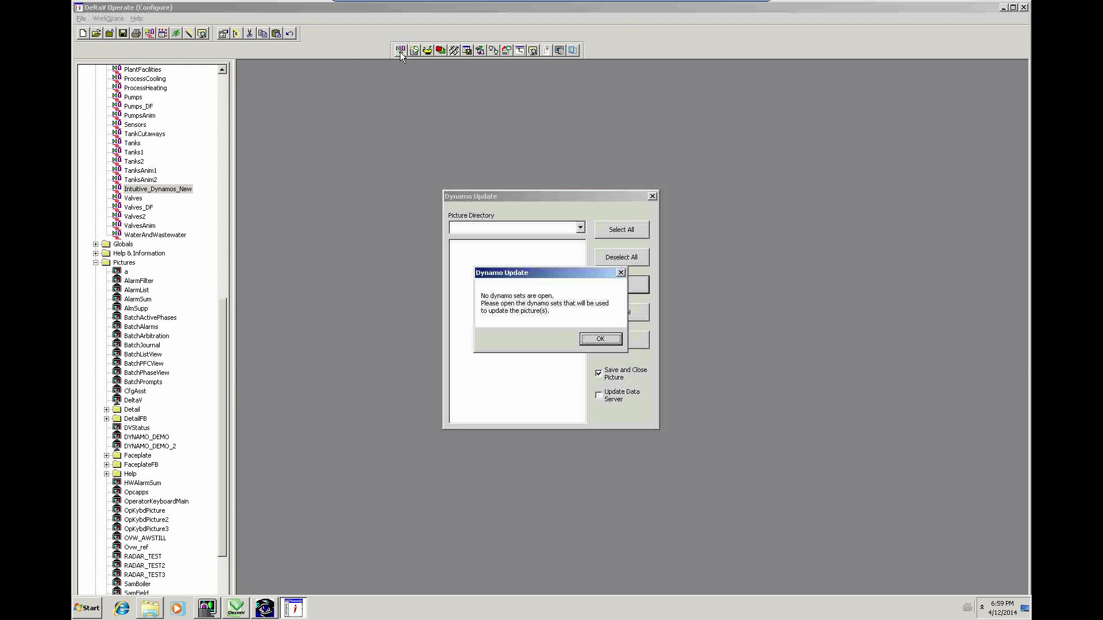
left_click(595, 339)
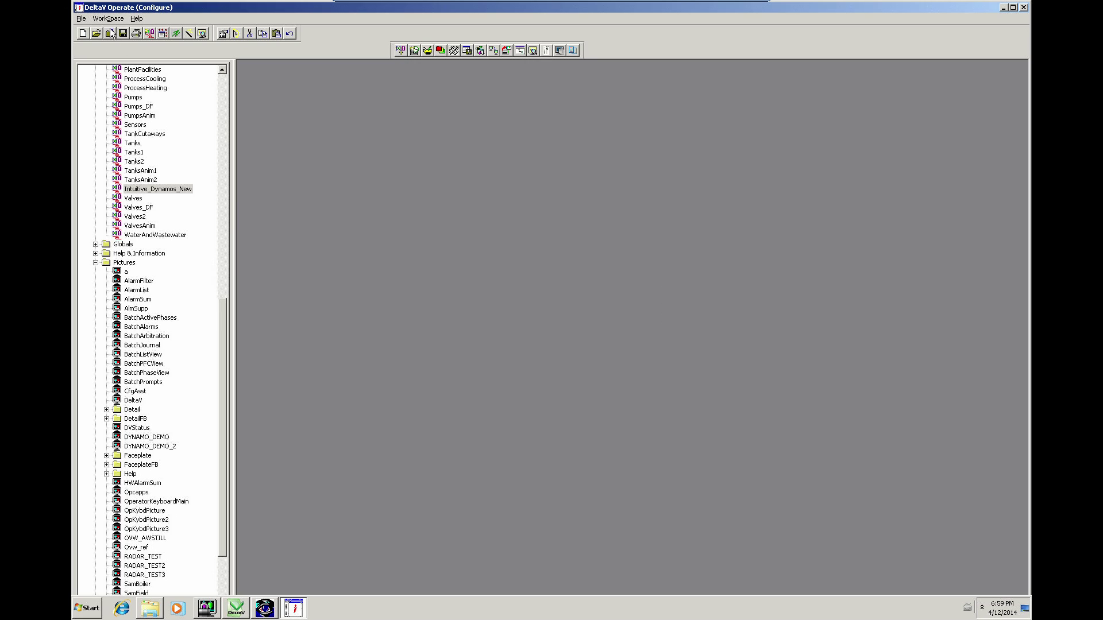
Step: Reopen Intuitive_Dynamos_New and run Dynamo Update on DYNAMO_DEMO.grf and DYNAMO_DEMO_2.grf
double_click(140, 190)
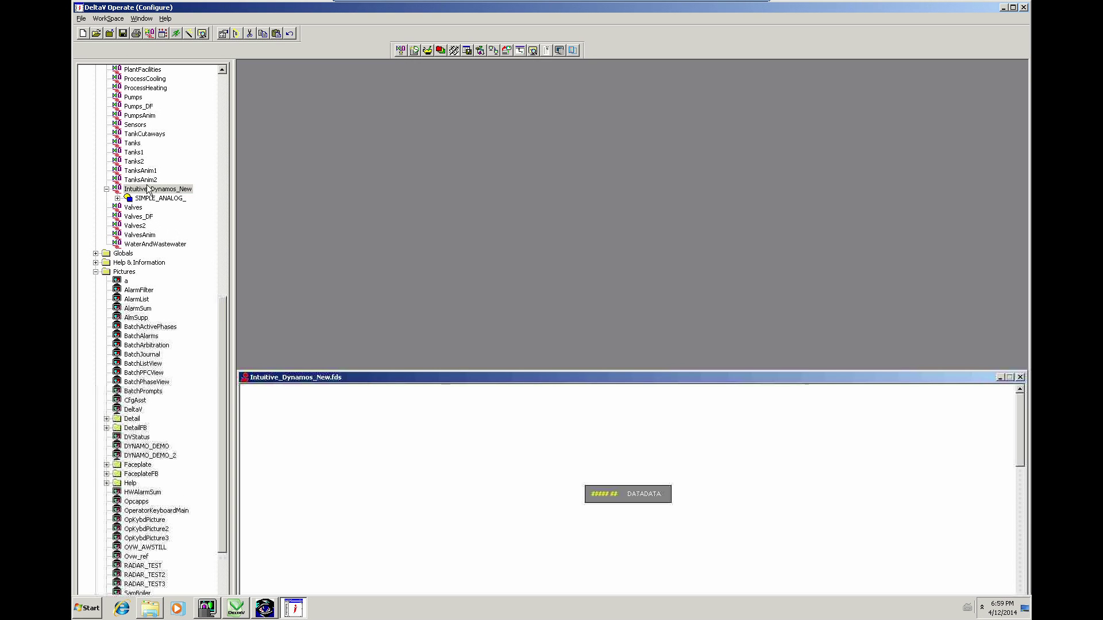
left_click(400, 52)
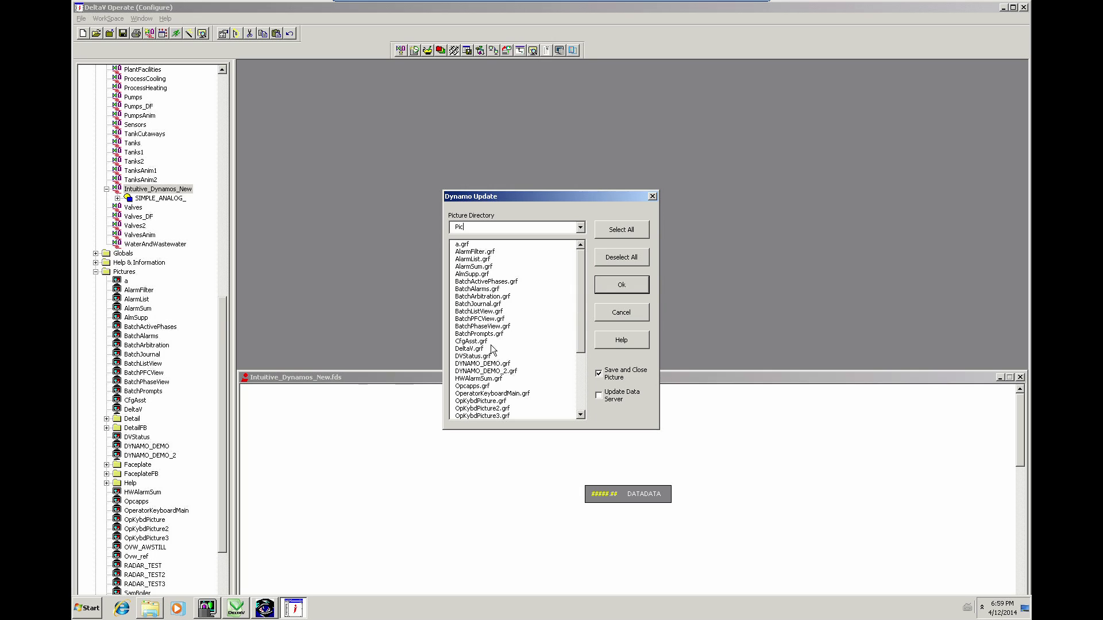
left_click(463, 364)
left_click(468, 372)
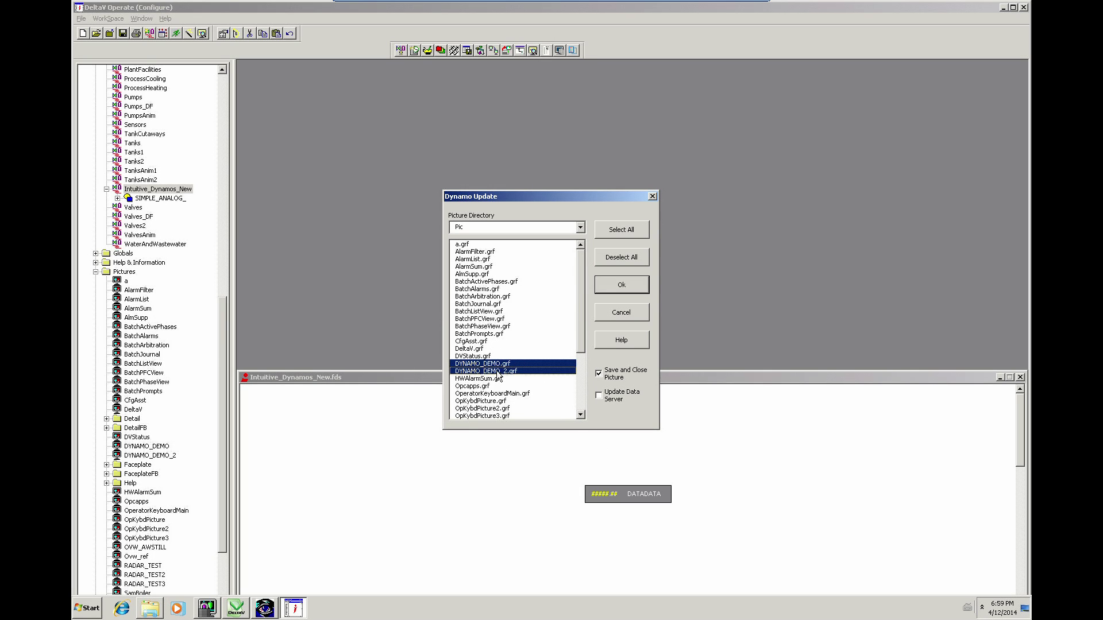
left_click(610, 285)
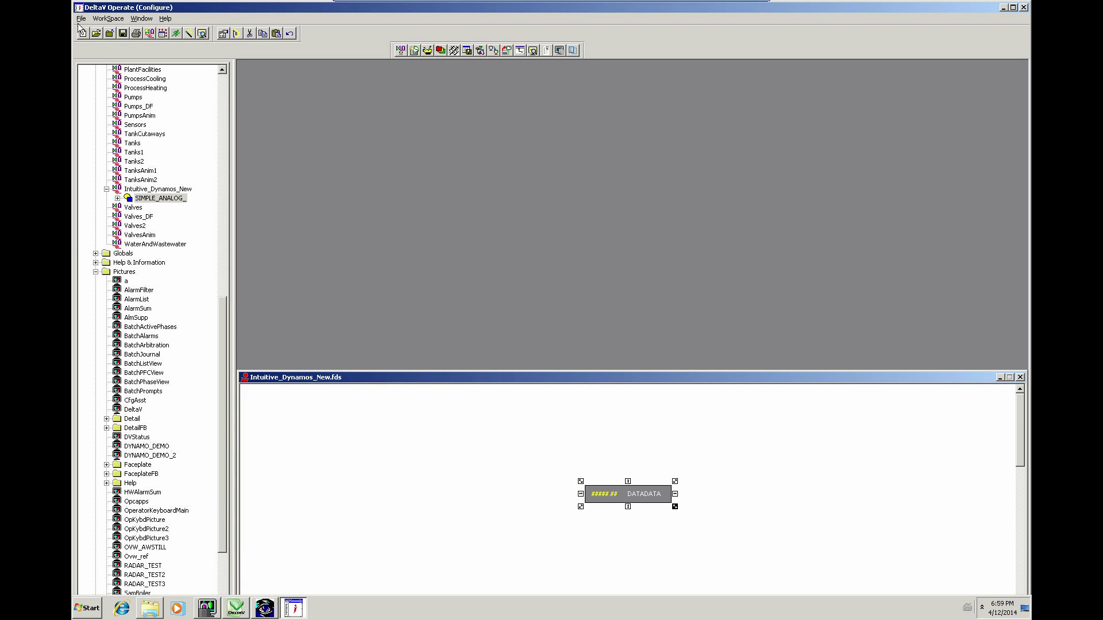
Step: Close all windows and open the DYNAMO_DEMO picture, selecting its top dynamo
left_click(141, 19)
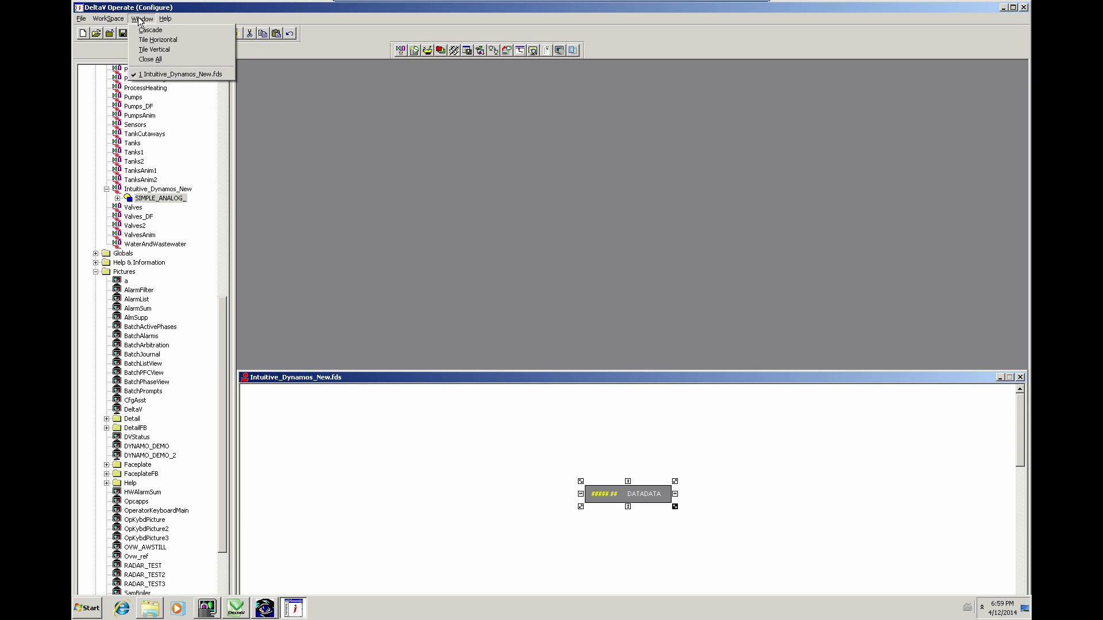
left_click(147, 59)
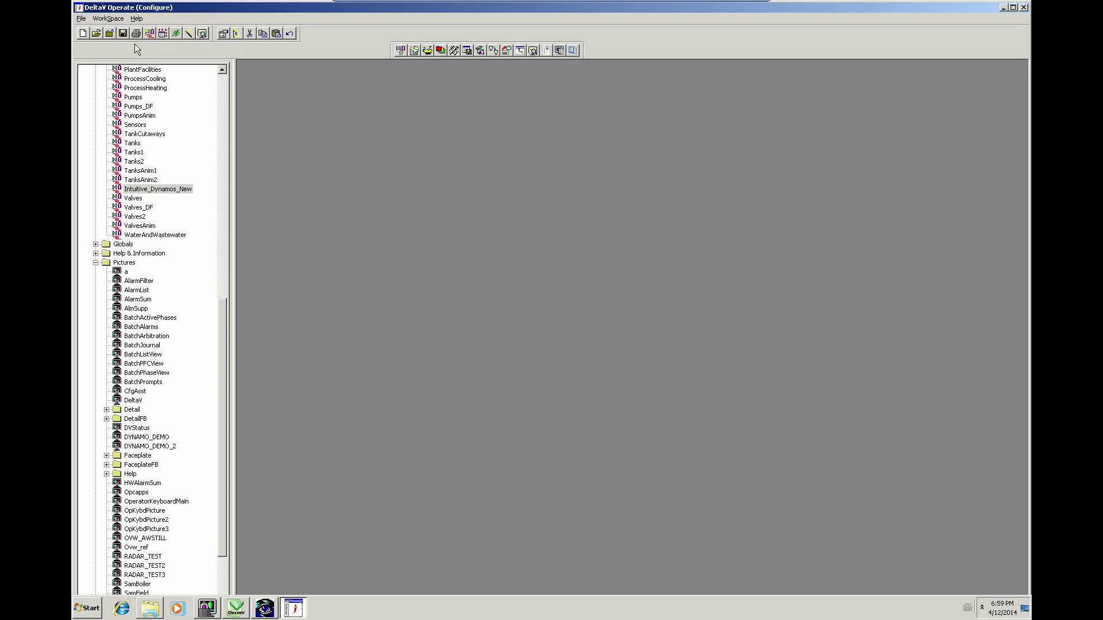
left_click(80, 19)
left_click(340, 296)
left_click(135, 439)
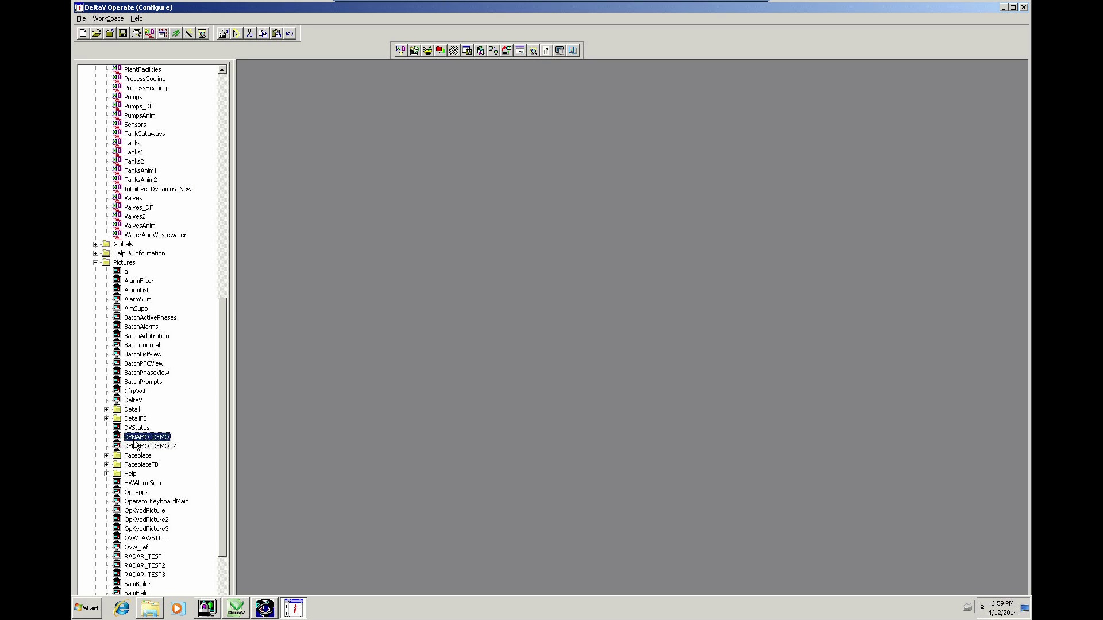
double_click(131, 439)
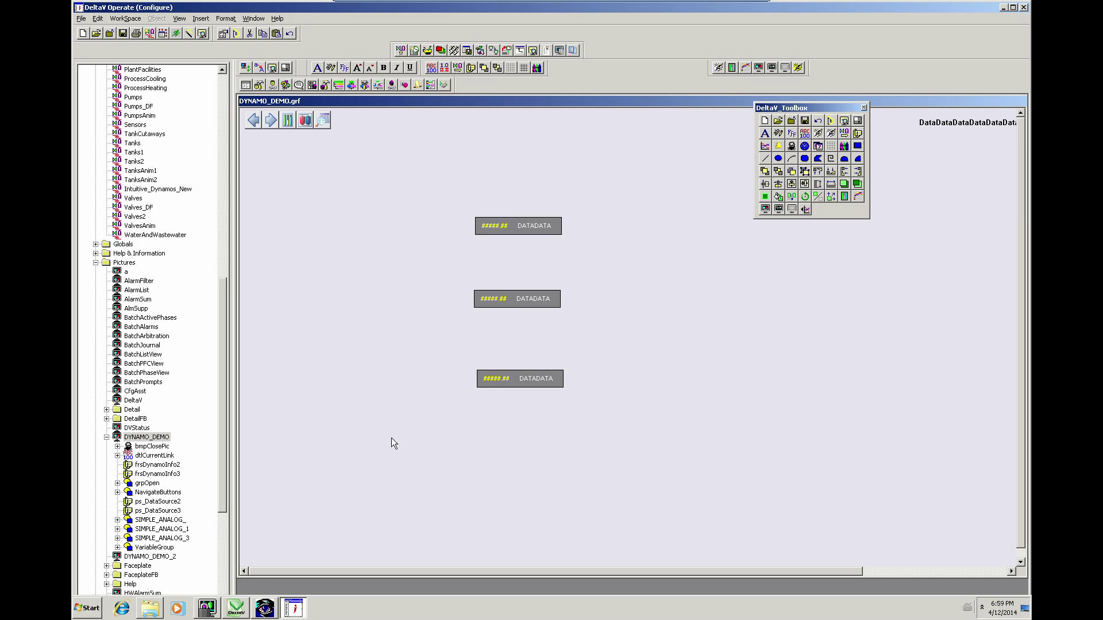
left_click(512, 228)
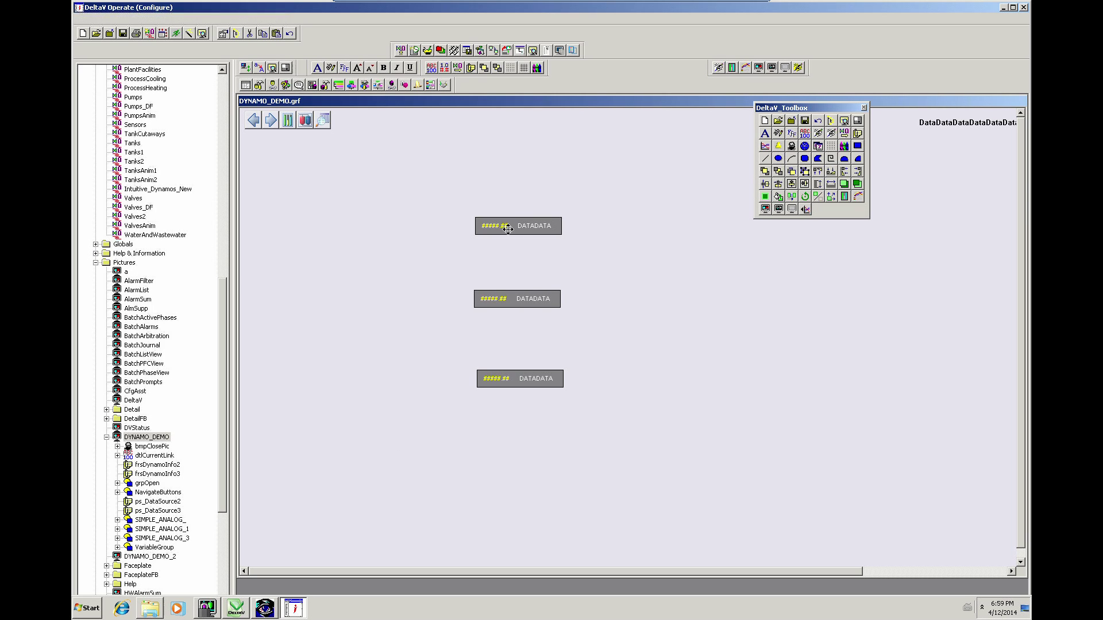
Step: Check the ps_DataSource6 and ps_DataSource5 properties still link to DVSYS.ANALOG_1_1 and ANALOG_1_2
left_click(117, 520)
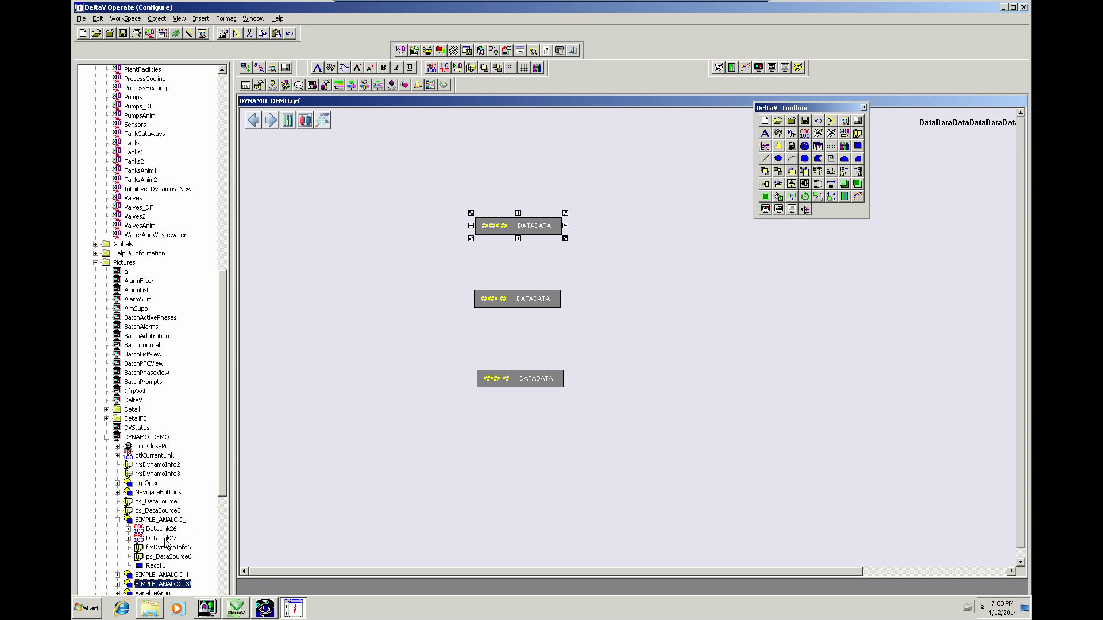
right_click(153, 558)
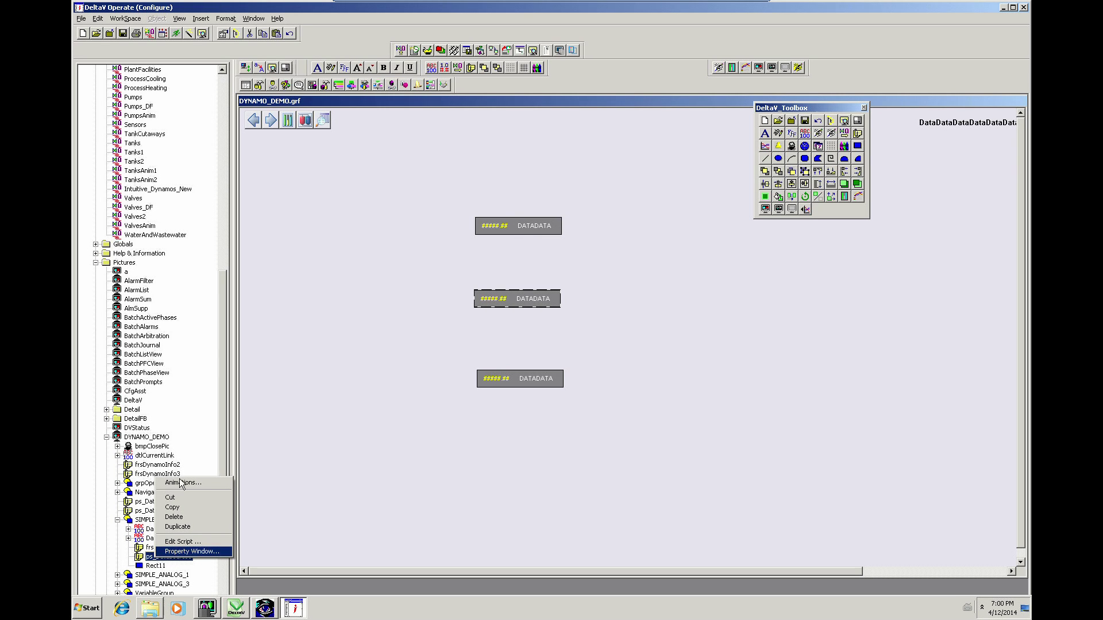
left_click(173, 552)
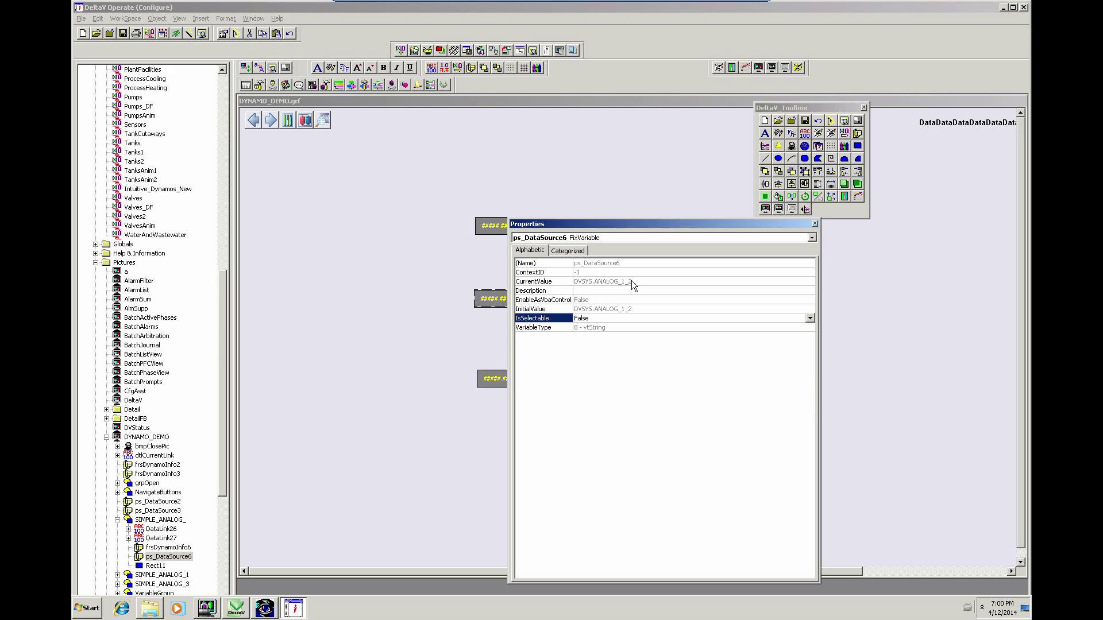
left_click(814, 224)
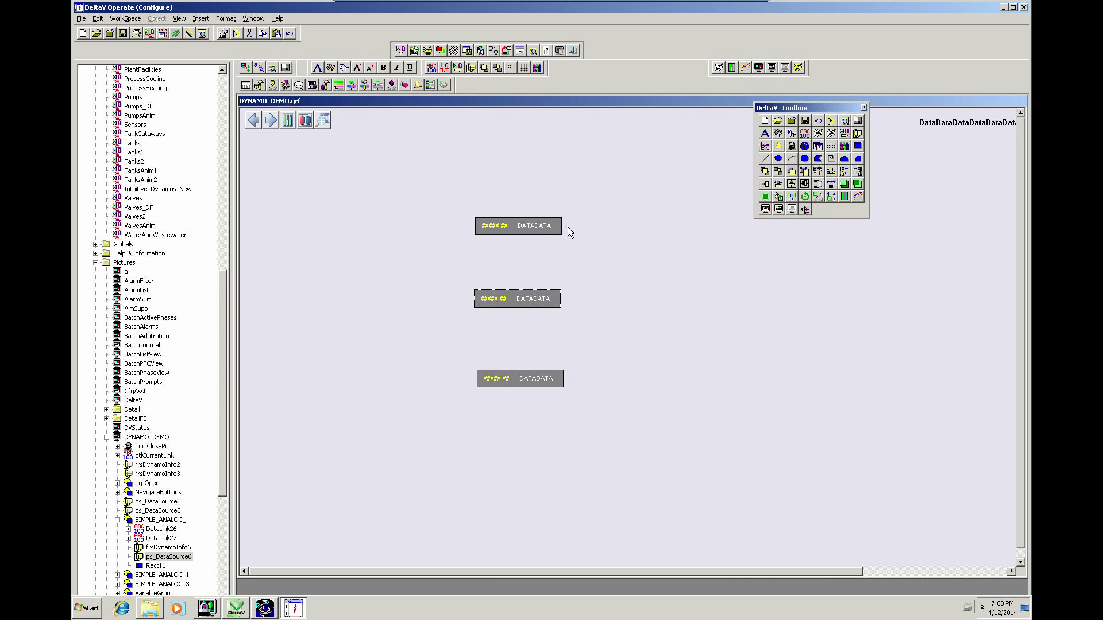
left_click(117, 584)
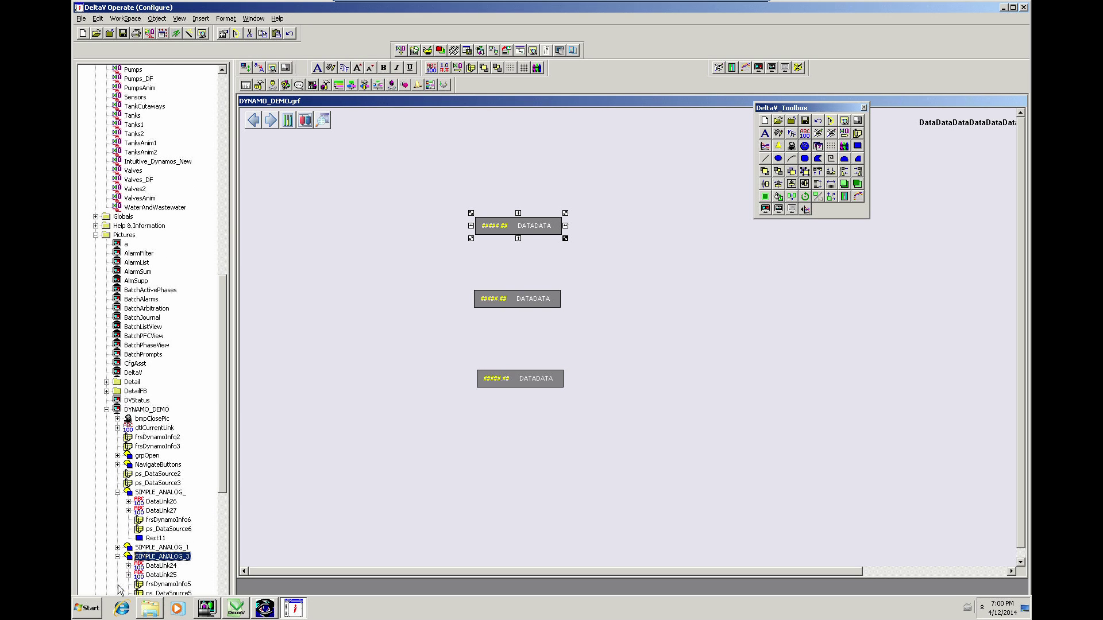
right_click(160, 595)
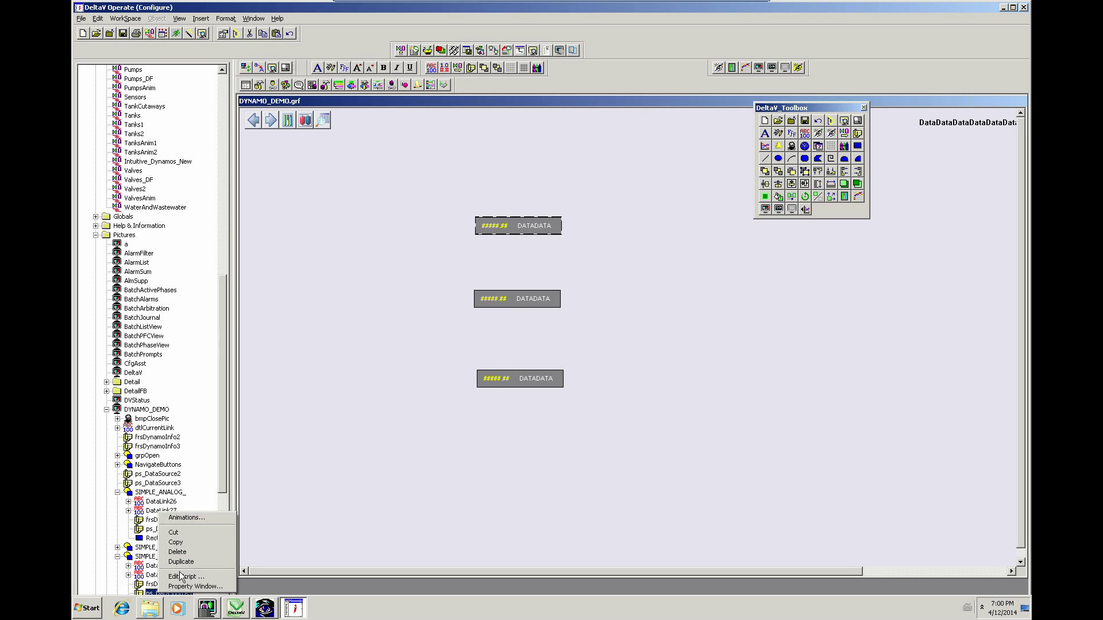
left_click(178, 587)
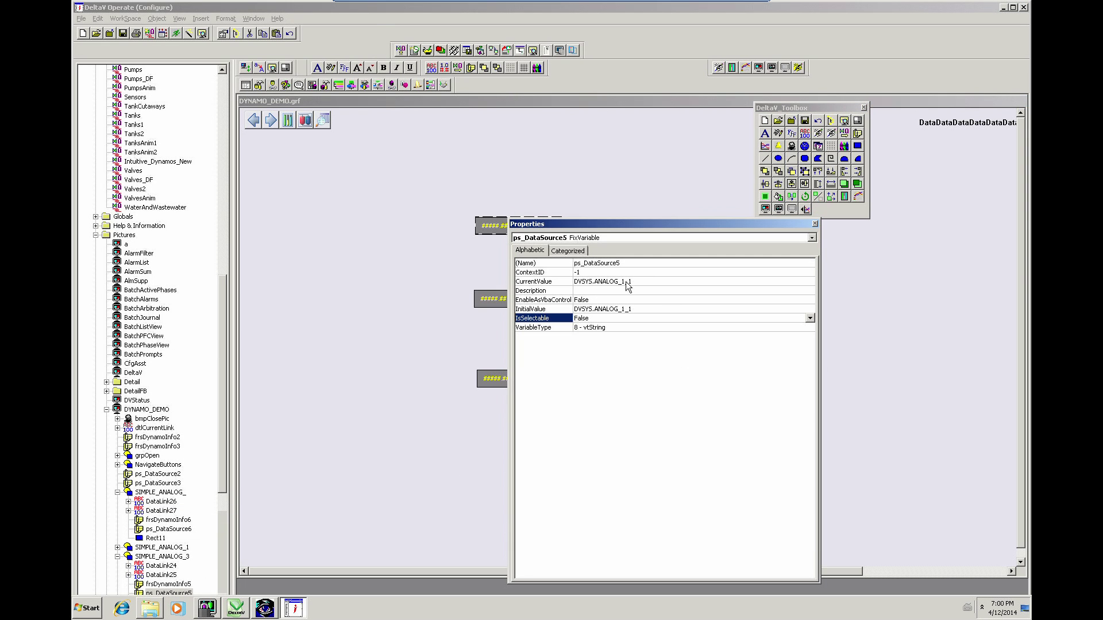
left_click(815, 223)
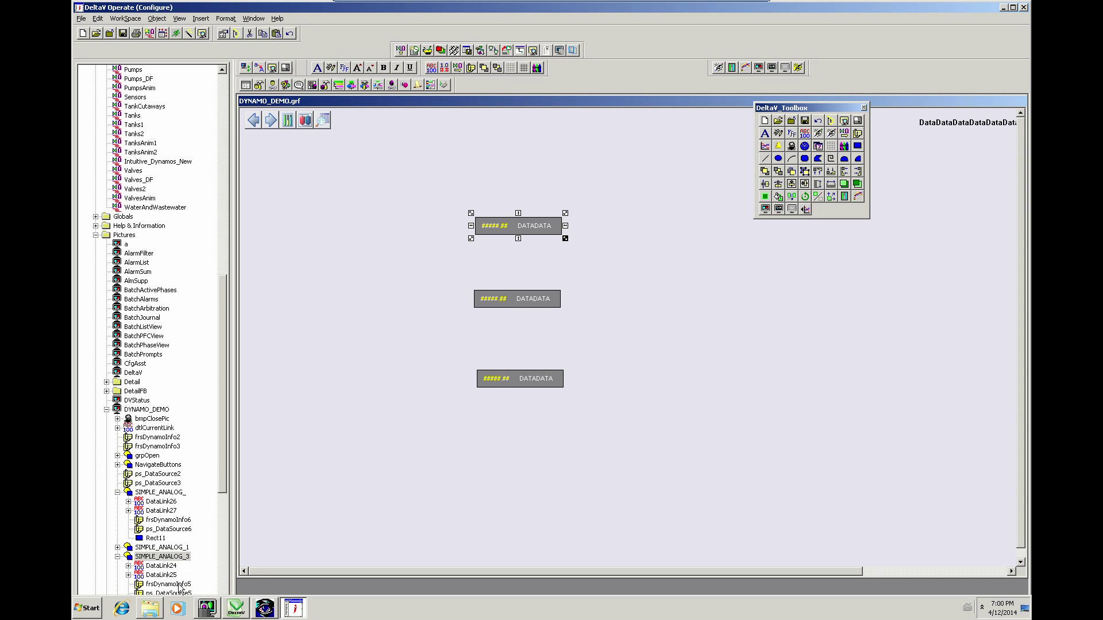
Step: Confirm SIMPLE_ANALOG_3's frsDynamoInfo5 reads version 1.1, then clear the canvas selection
left_click(118, 556)
left_click(118, 556)
left_click_drag(223, 488, 220, 521)
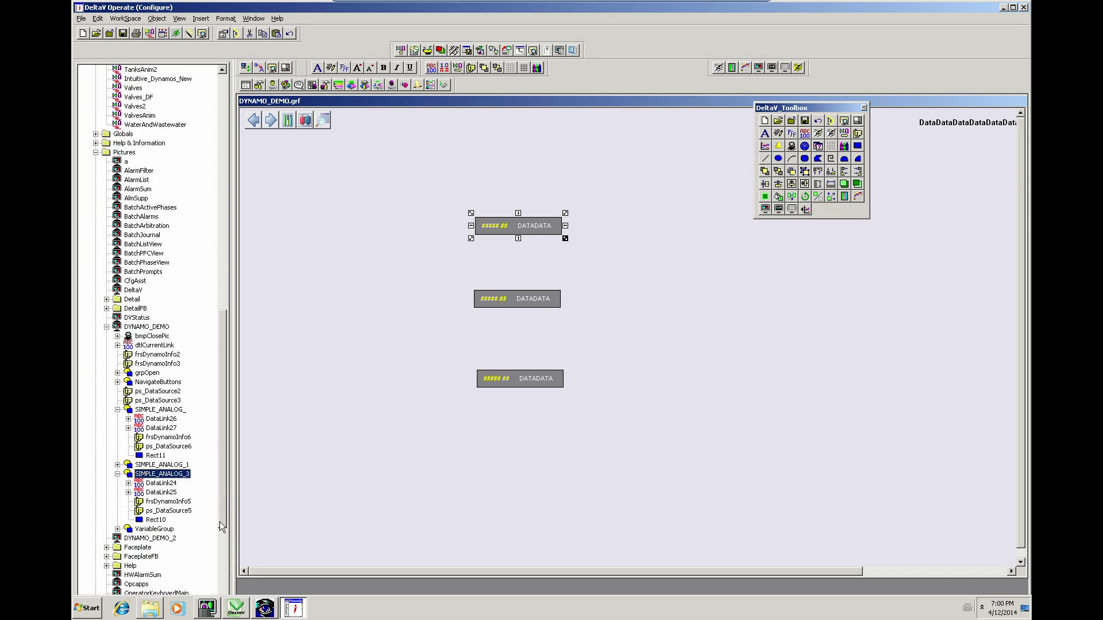
right_click(156, 504)
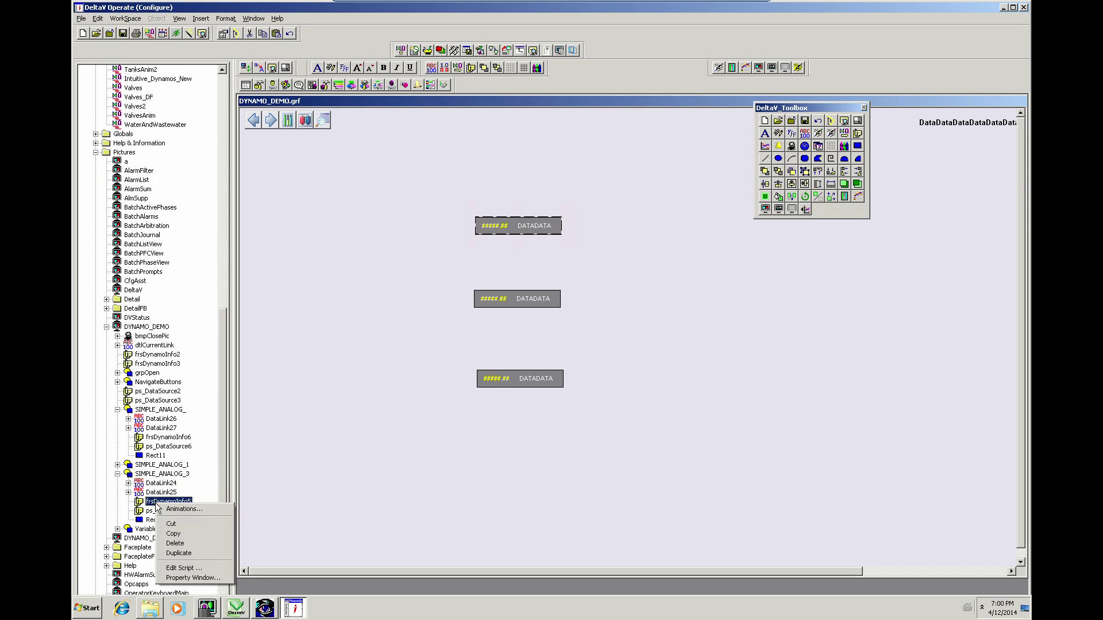
left_click(176, 579)
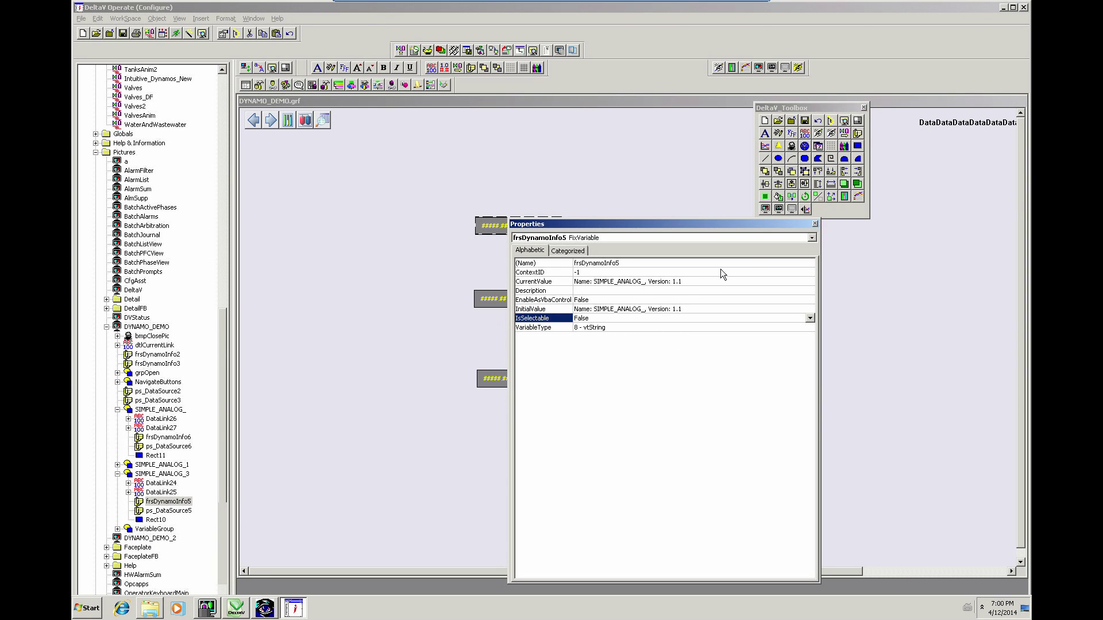
left_click(814, 223)
left_click(731, 352)
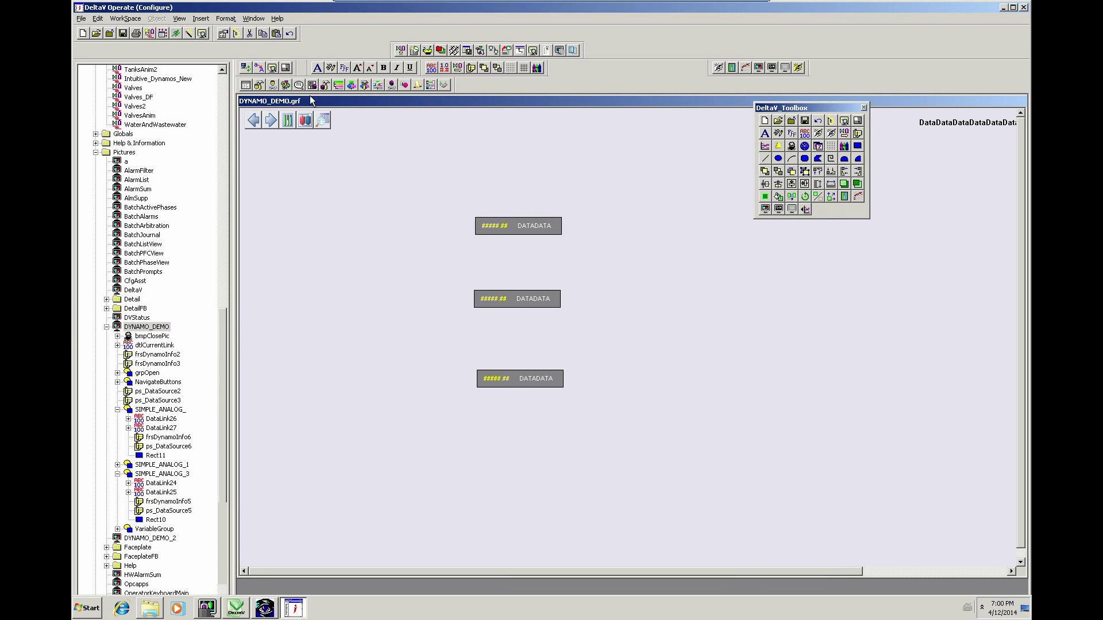
left_click(254, 18)
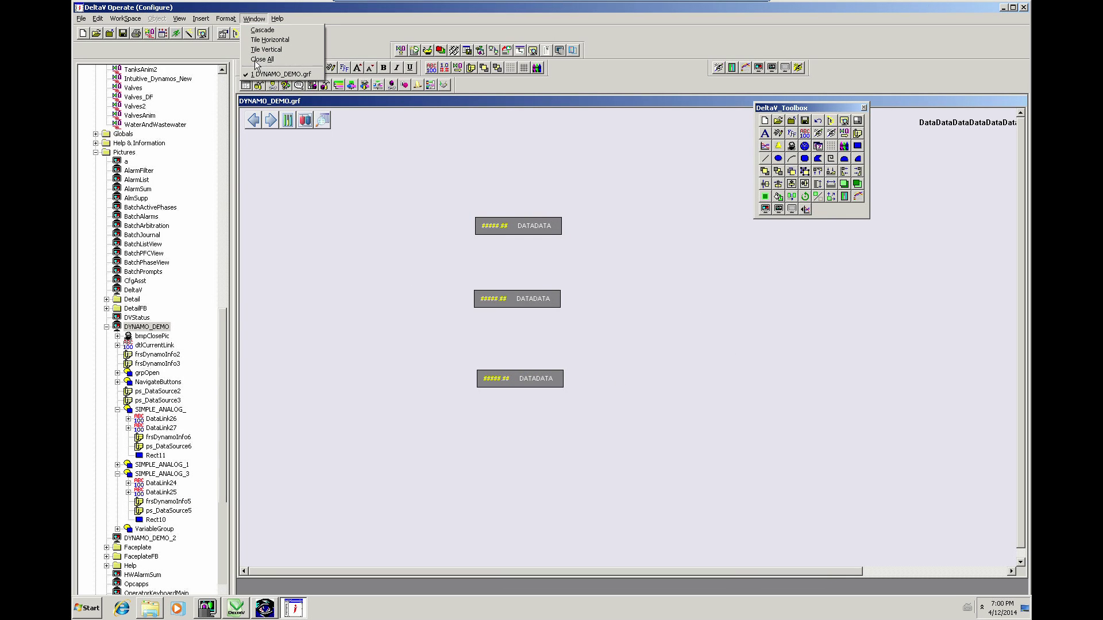
left_click(365, 262)
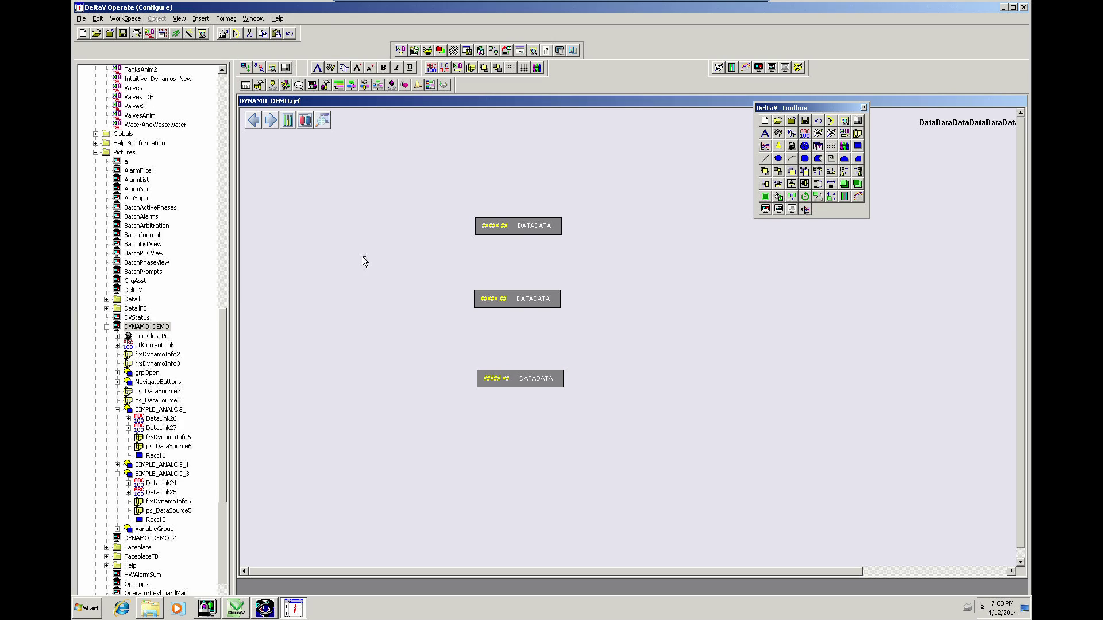